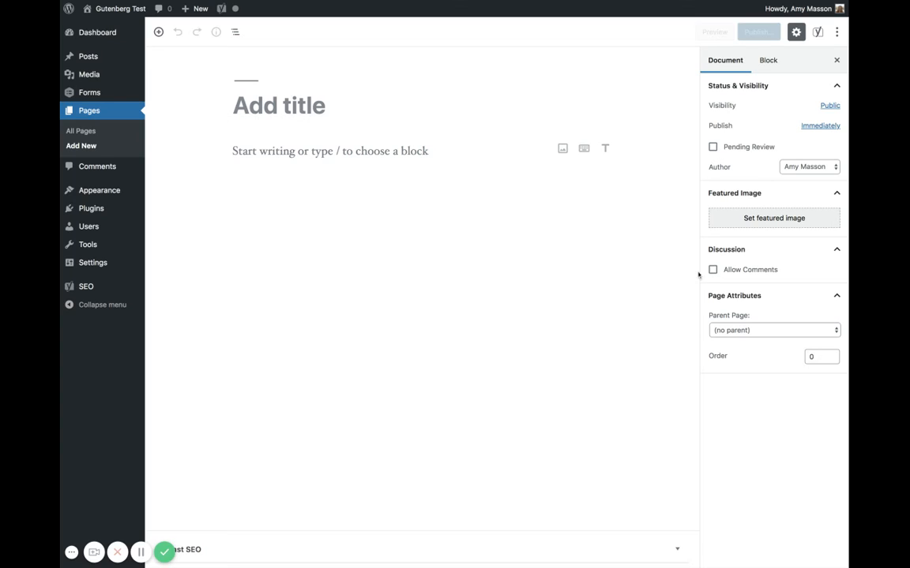
Title the new page "Puppies"
click(326, 105)
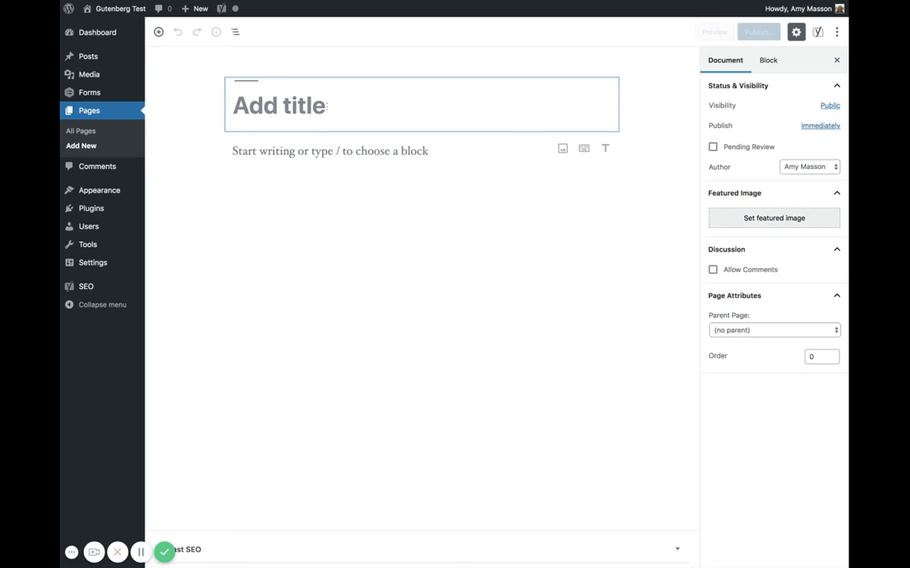
text(Pupiies)
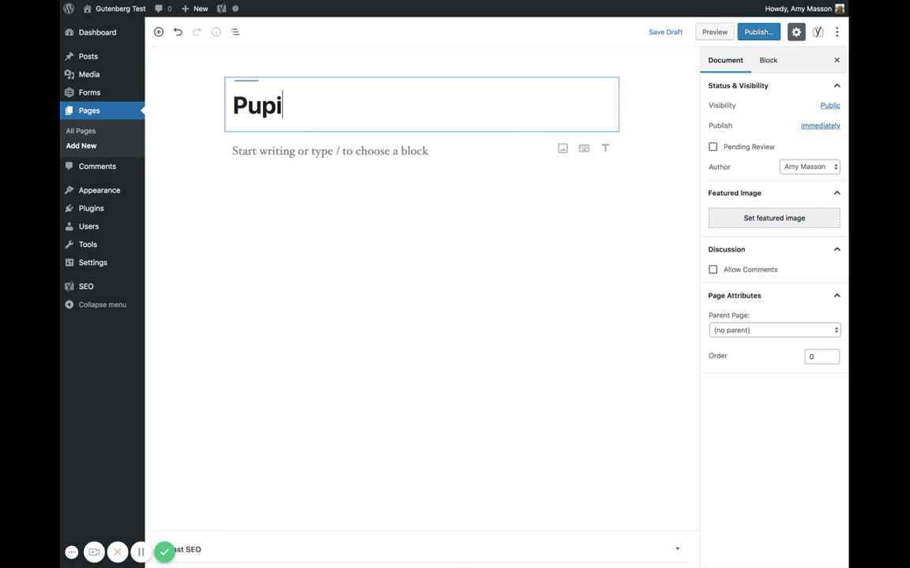
key(BackSpace)
key(BackSpace)
key(BackSpace)
key(BackSpace)
text(pies)
key(Return)
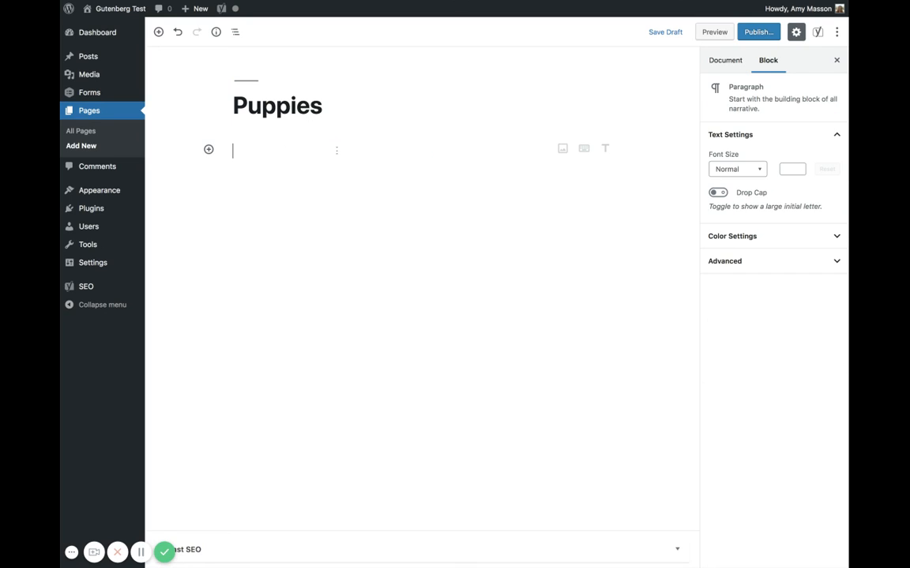
Fill the page body with a Lorem ipsum paragraph followed by "Second paragraph of text." and "Third paragraph of text." as separate paragraphs
text(Lorem ipsum dolor sit amet, consectetur adipiscing elit. Vestibulum a commodo arcu, non dictum lacus. Praesent rutrum nisi et neque pellentesque porttitor. Aliquam aliquam dolor ac eleifend vulputate. Sed cursus convallis sapien, in tincidunt diam euismod at. Nulla eu leo sit amet elit porta posuere. Curabitur elementum, tellus at placerat rutrum, nunc nulla tristique dolor, non mattis ex lectus eu lacus. Quisque vitae ex sed enim imperdiet congue sit amet et tortor. Donec fermentum dictum ipsum sed pretium. Aenean nunc nunc, malesuada ut faucibus mollis, consequat id magna. Proin facilisis erat nec augue commodo, et ultricies eros mollis. Vestibulum facilisis, urna a eleifend dapibus, tellus turpis feugiat risus, semper placerat urna quam eget felis. Vivamus viverra finibus sagittis. Vestibulum at tempus enim, eu consequat ligula. Vivamus id mollis orci, egestas aliquam risus.)
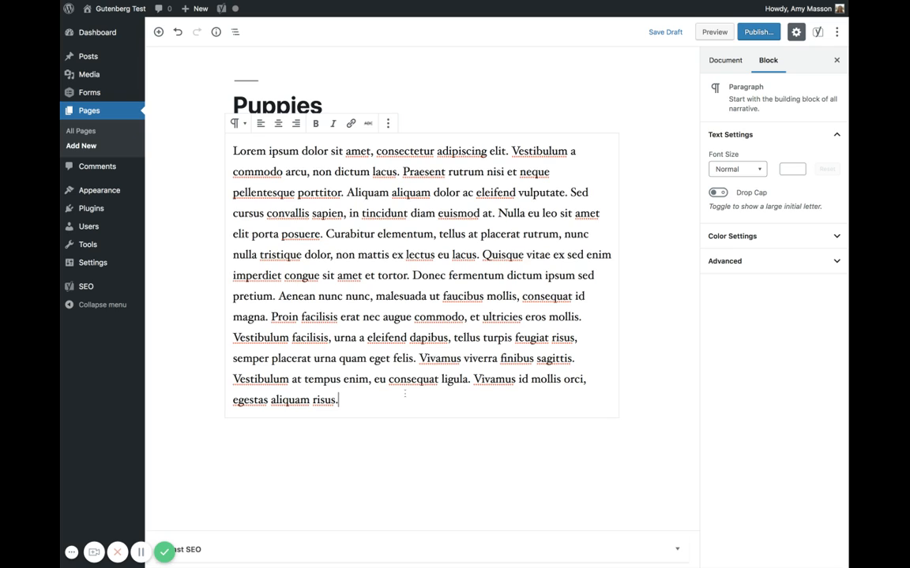
key(Return)
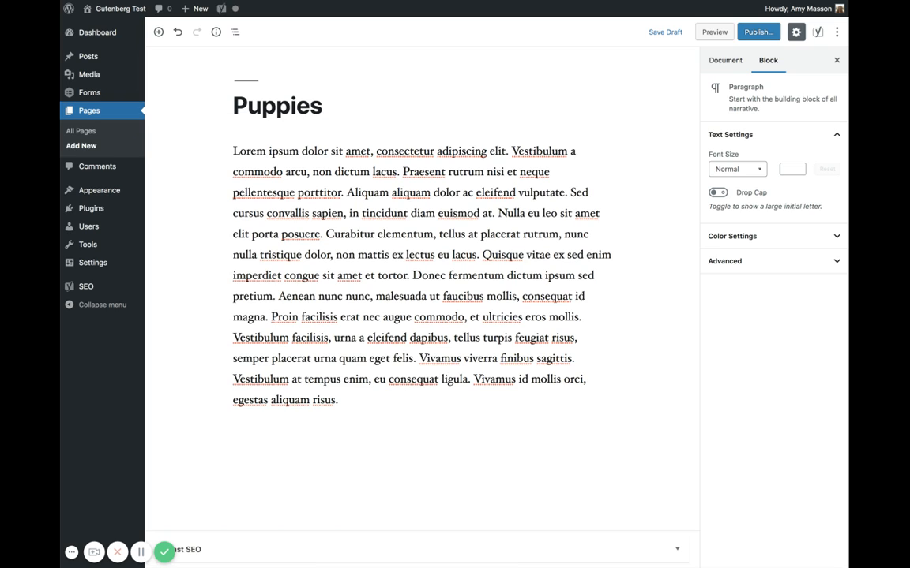
text(Second paragraph of text)
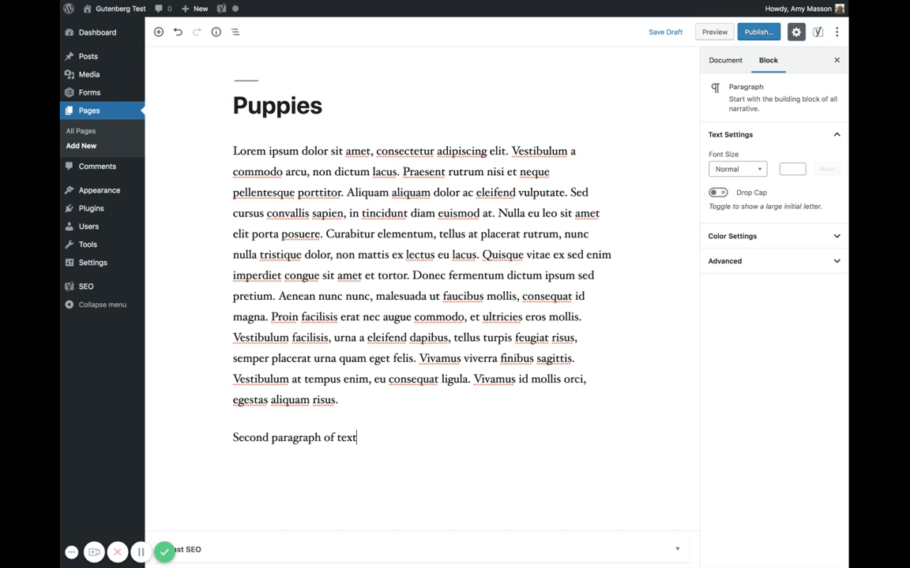
text(.)
key(Return)
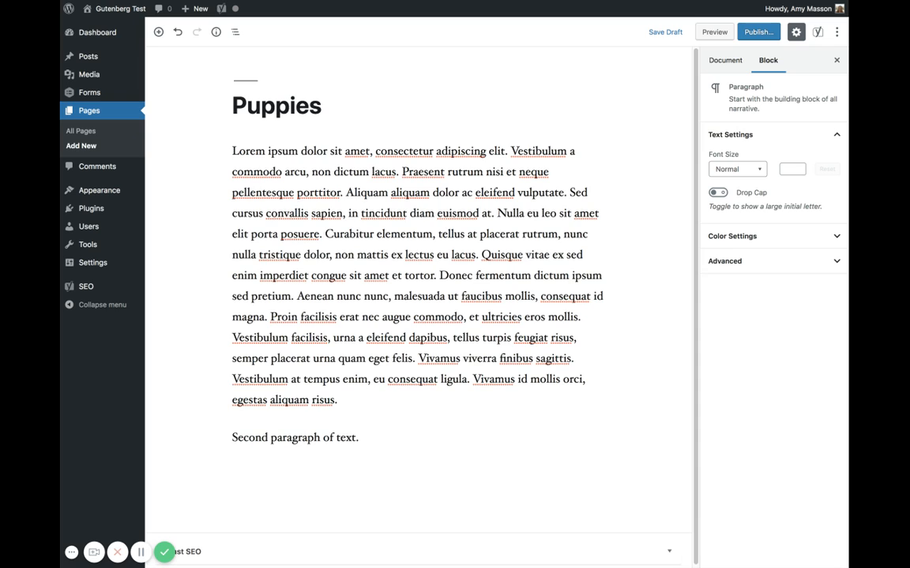
text(Third paragraph of text.)
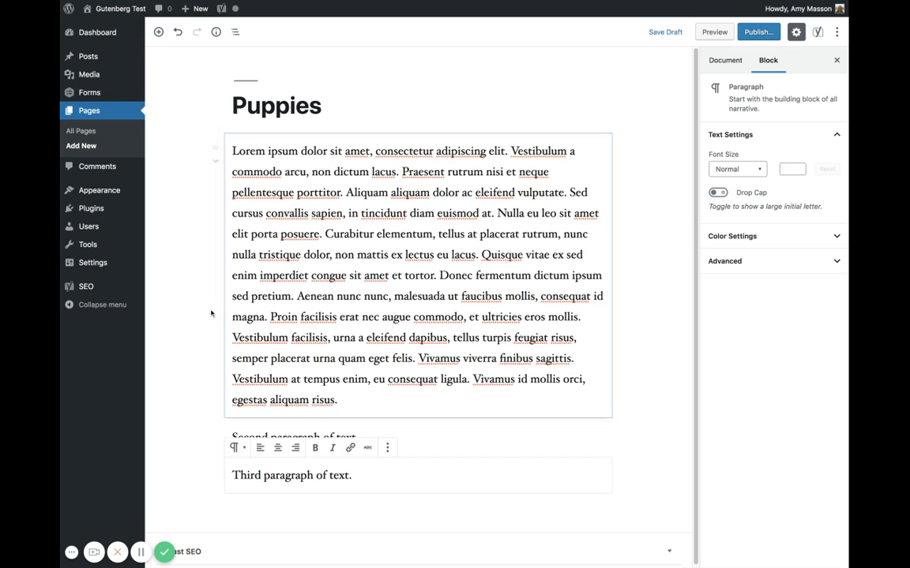
Move "Second paragraph of text." above the Lorem ipsum paragraph and try to reposition "Third paragraph of text." higher on the page
key(Up)
key(Up)
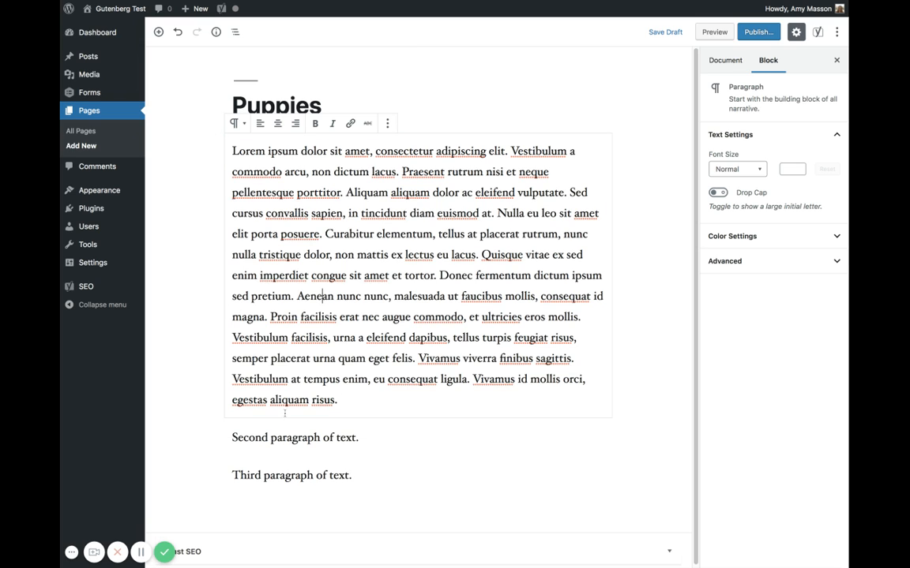
click(303, 438)
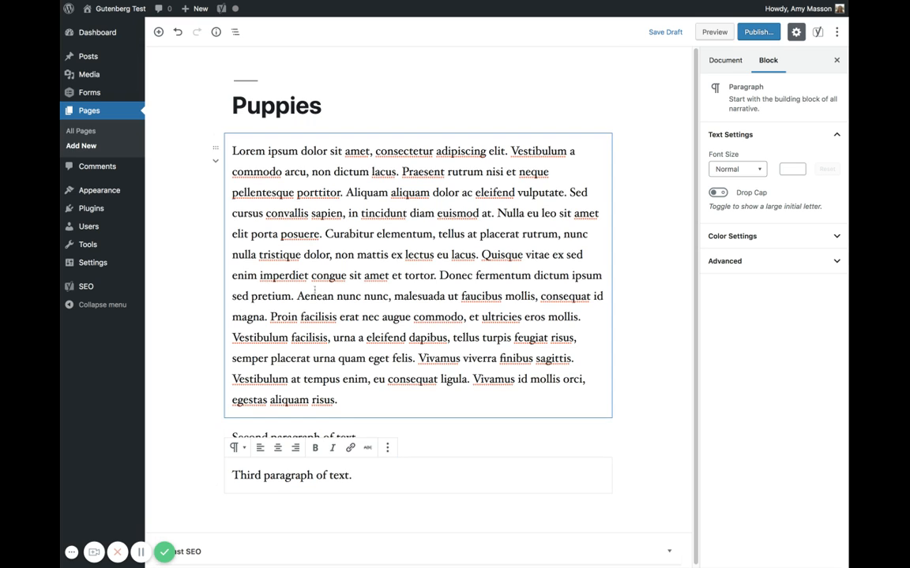
click(452, 435)
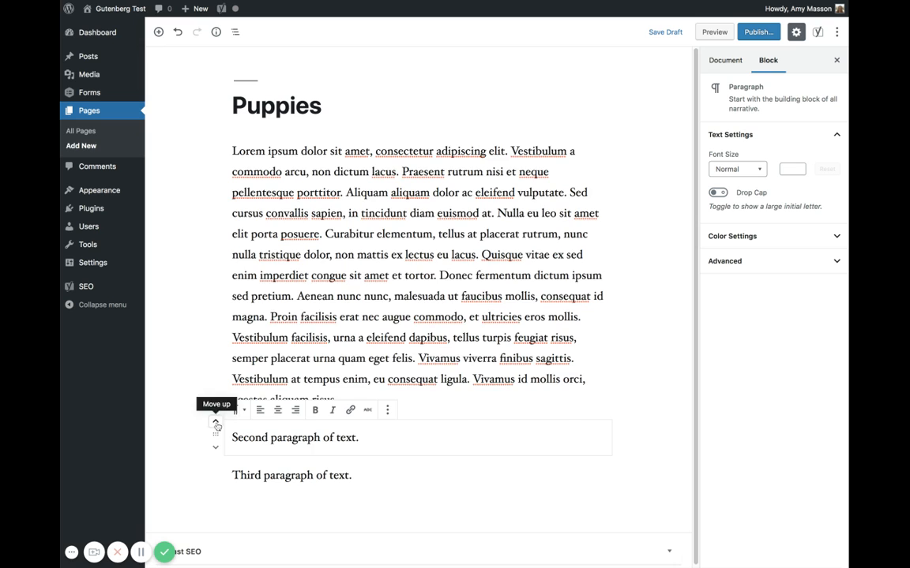
click(216, 422)
click(214, 473)
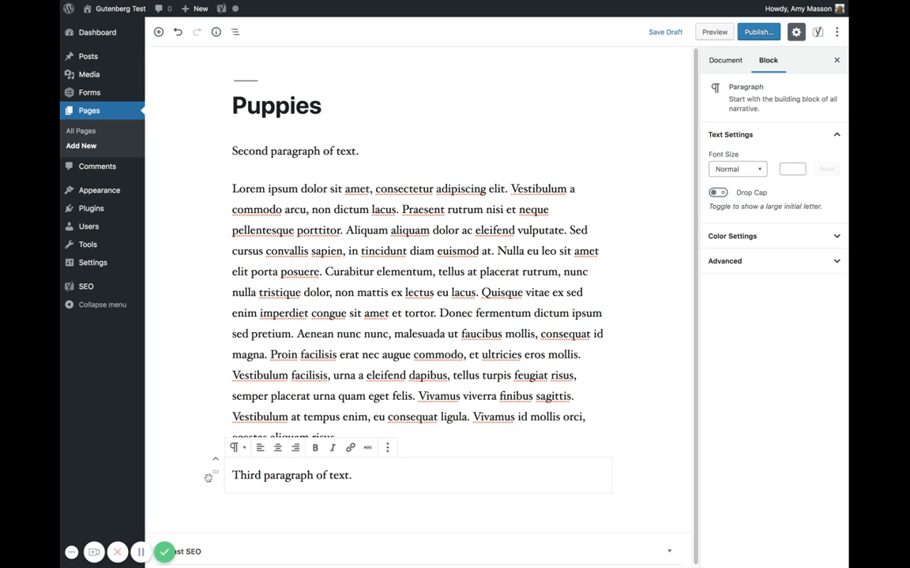
drag(214, 473, 232, 218)
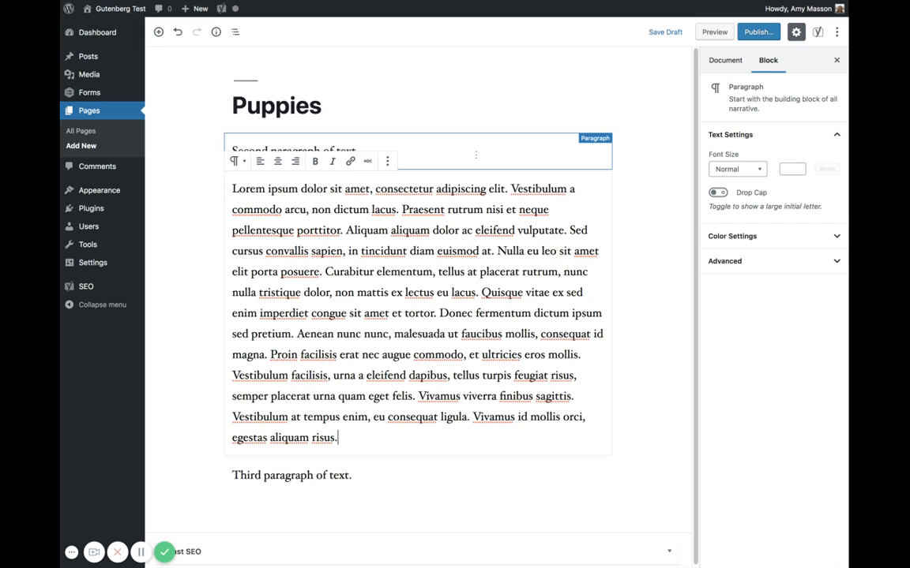
Set "Second paragraph of text." to a custom font size of 60 and turn on its drop cap
click(420, 150)
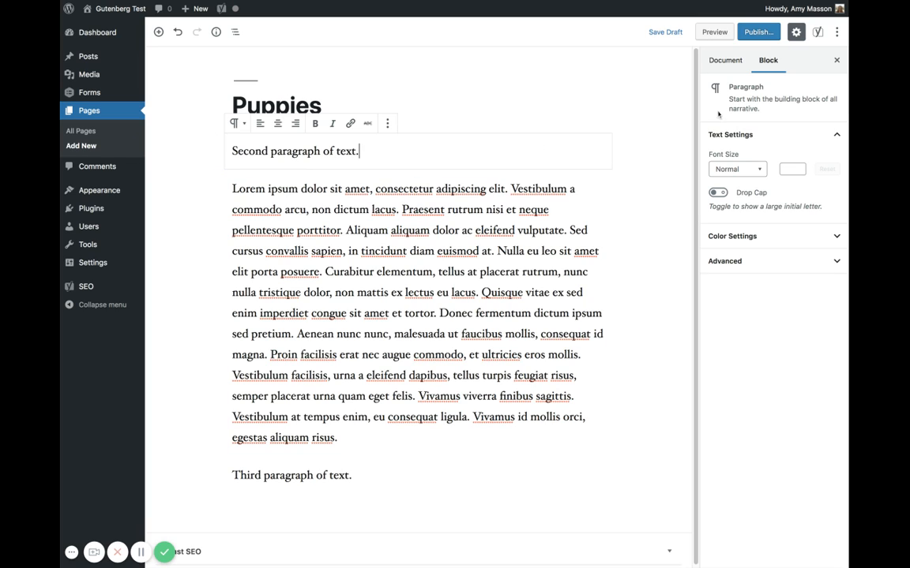
click(746, 170)
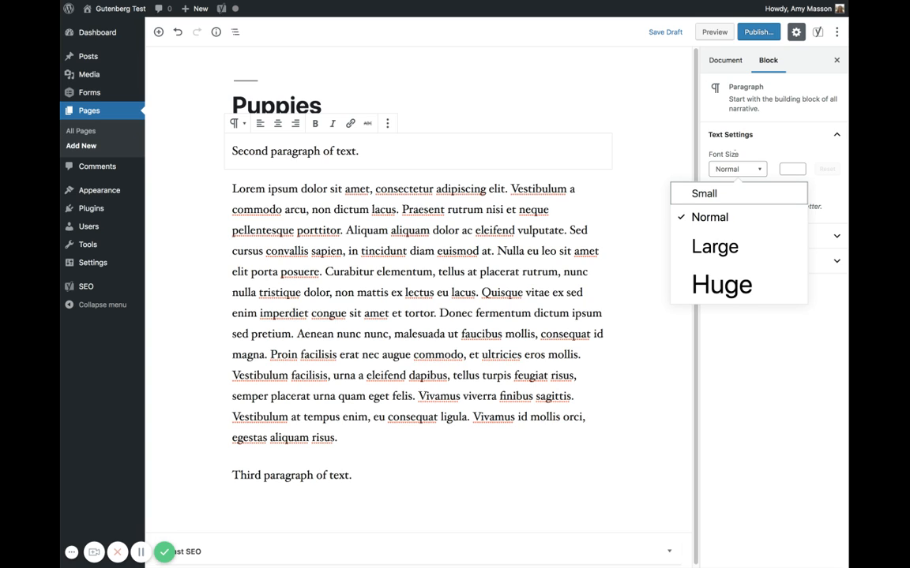
click(731, 285)
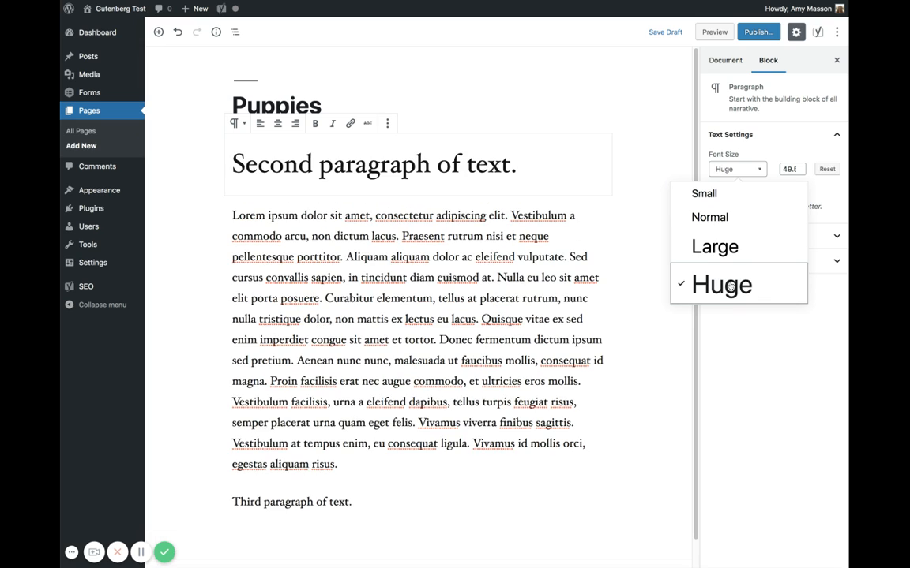
key(Tab)
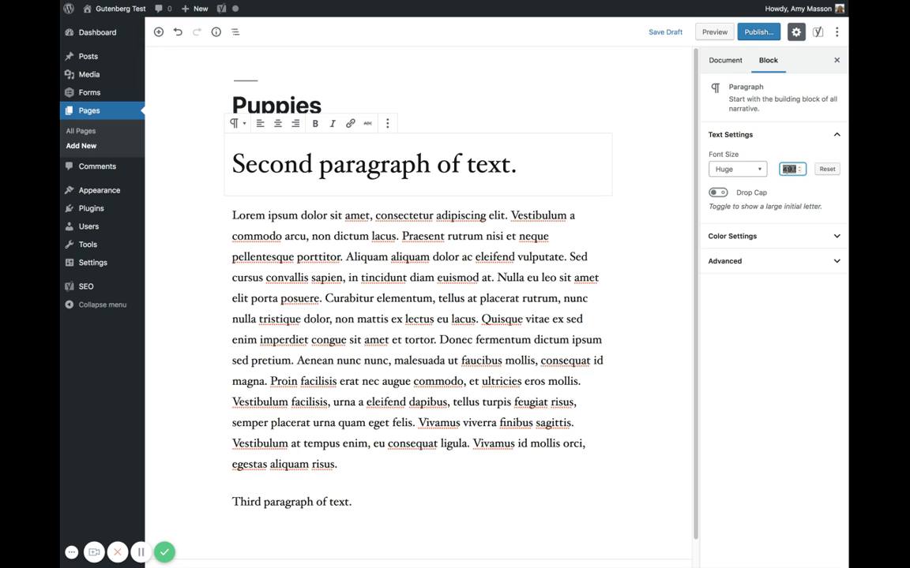
text(60)
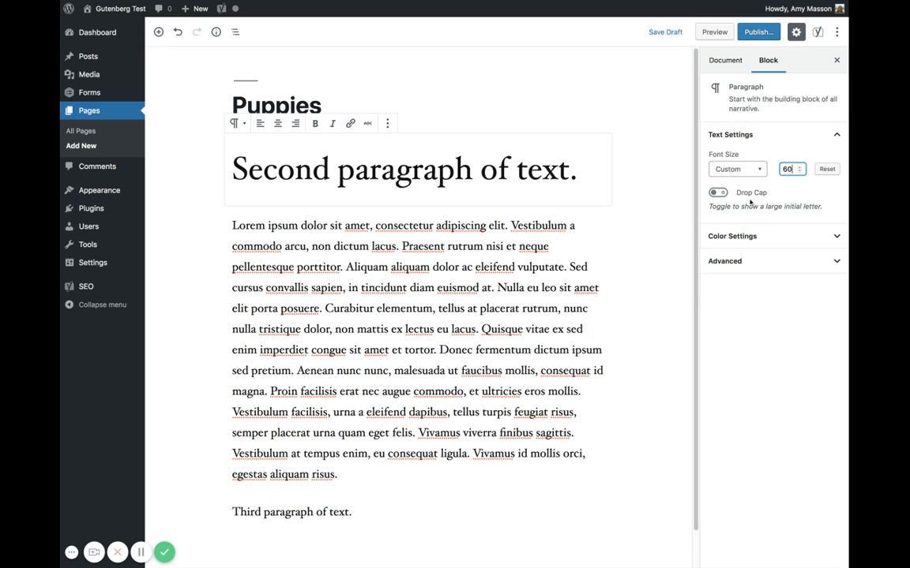
click(717, 194)
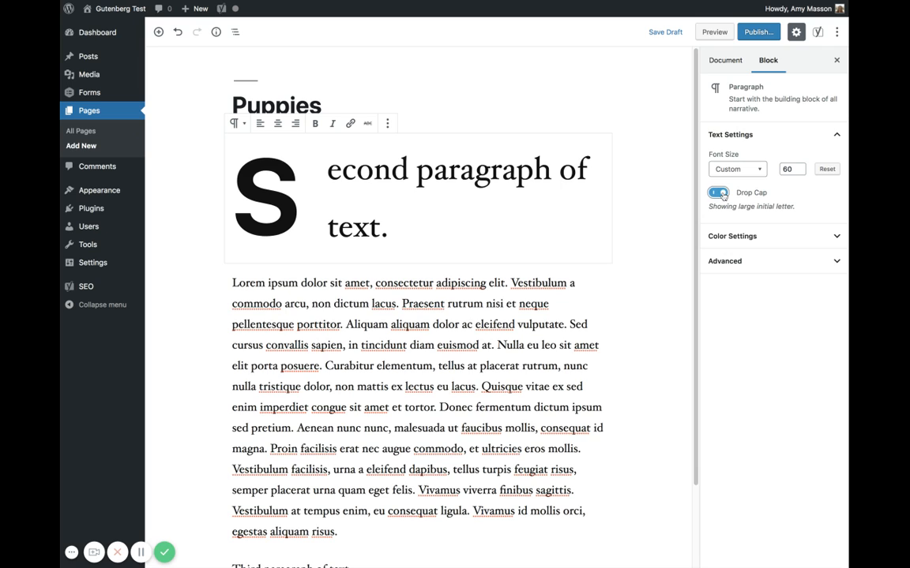
Give "Second paragraph of text." a light blue preset background and white text
click(772, 237)
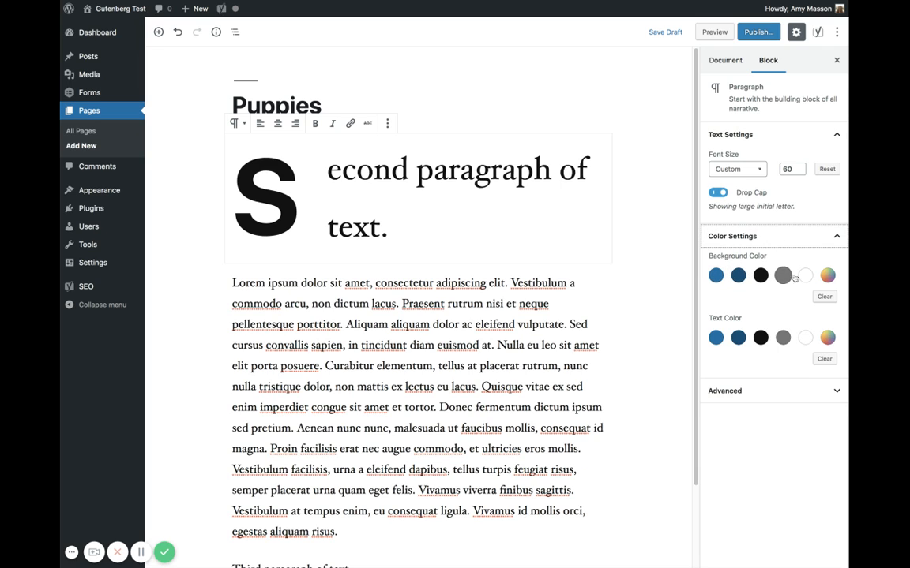
click(716, 275)
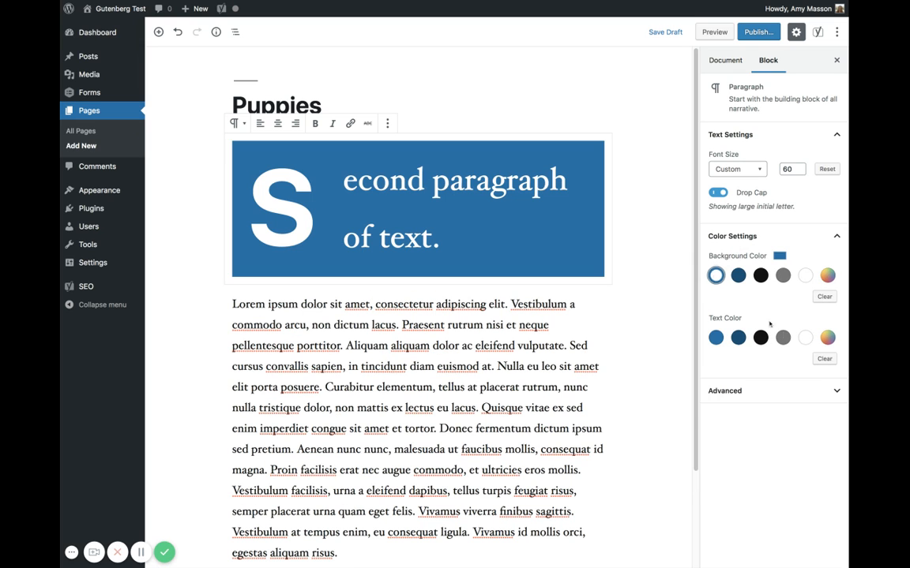
click(805, 338)
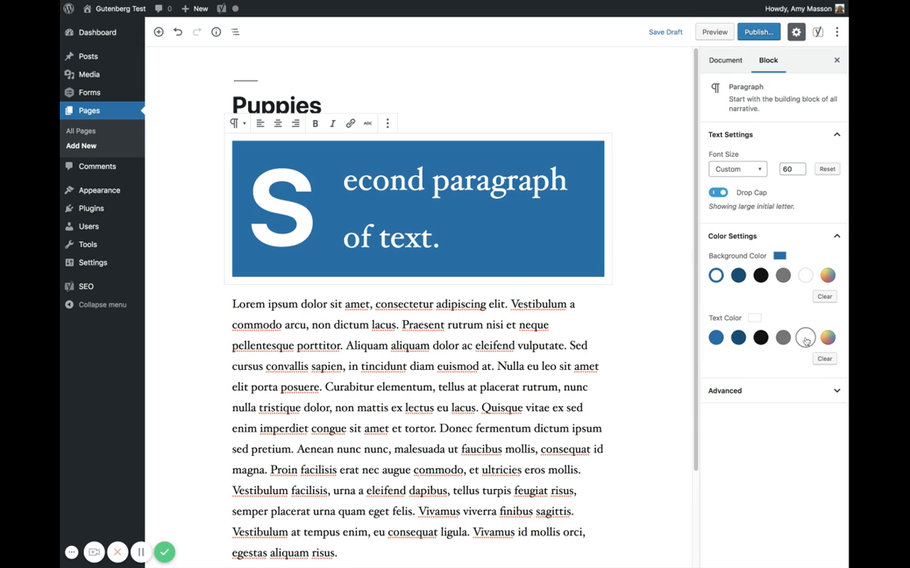
Change the background of "Second paragraph of text." to the custom color #666666
click(826, 275)
drag(783, 376, 742, 379)
double_click(755, 406)
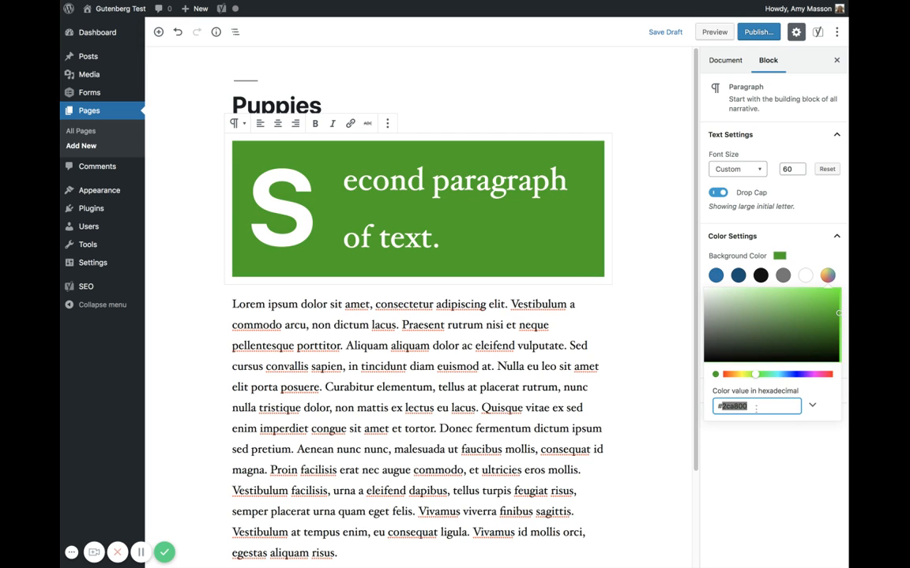
text(666666)
click(533, 365)
Give "Third paragraph of text." a black background with white text
scroll(533, 365, down, 3)
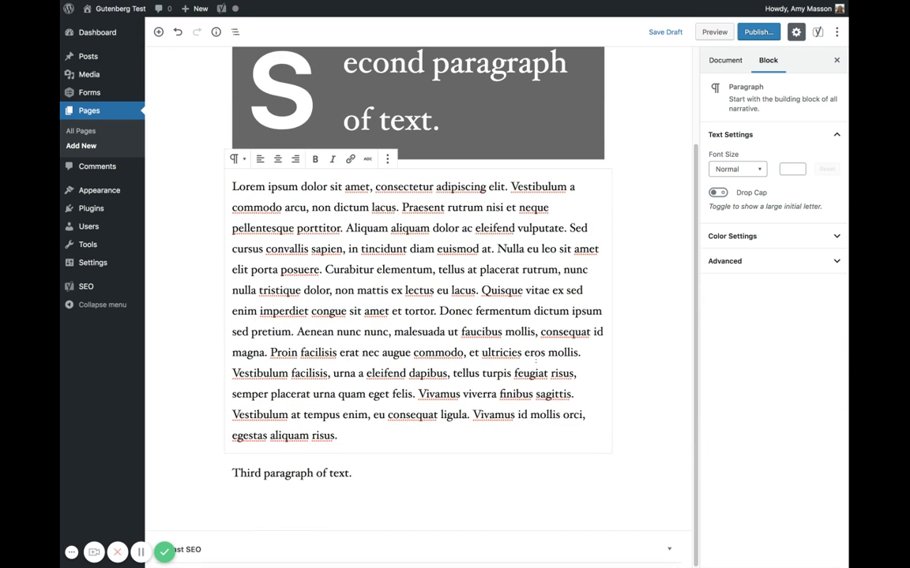
click(378, 477)
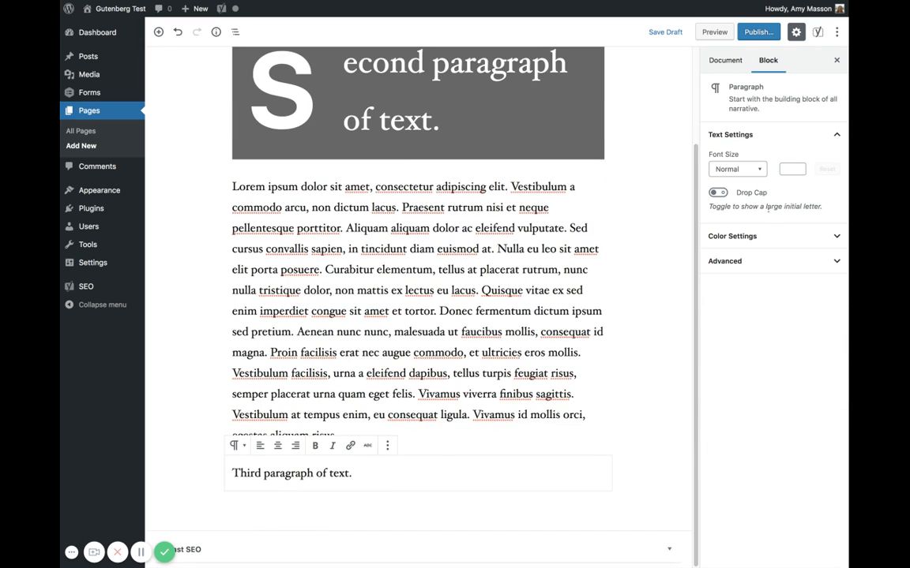
click(770, 236)
click(761, 275)
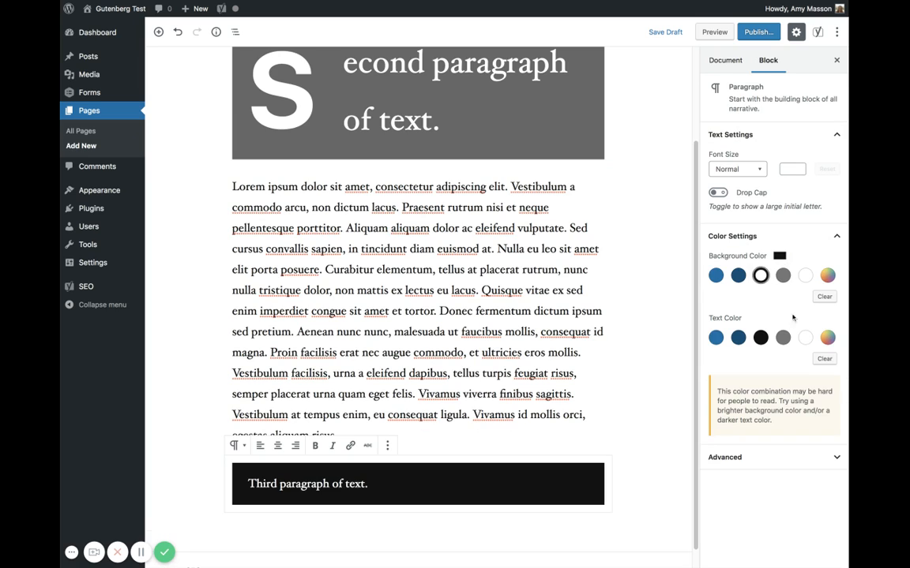
click(804, 337)
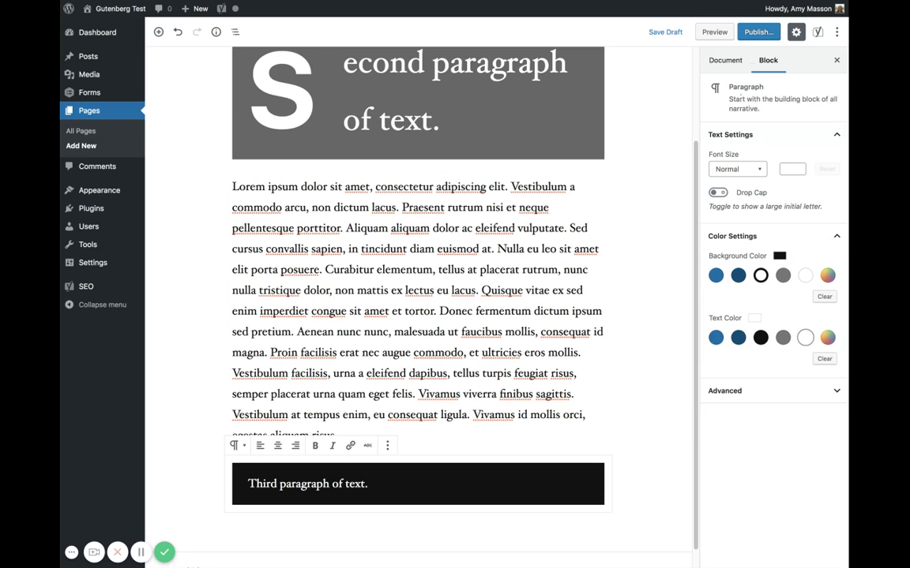
Publish the Puppies page and review the live version
click(758, 32)
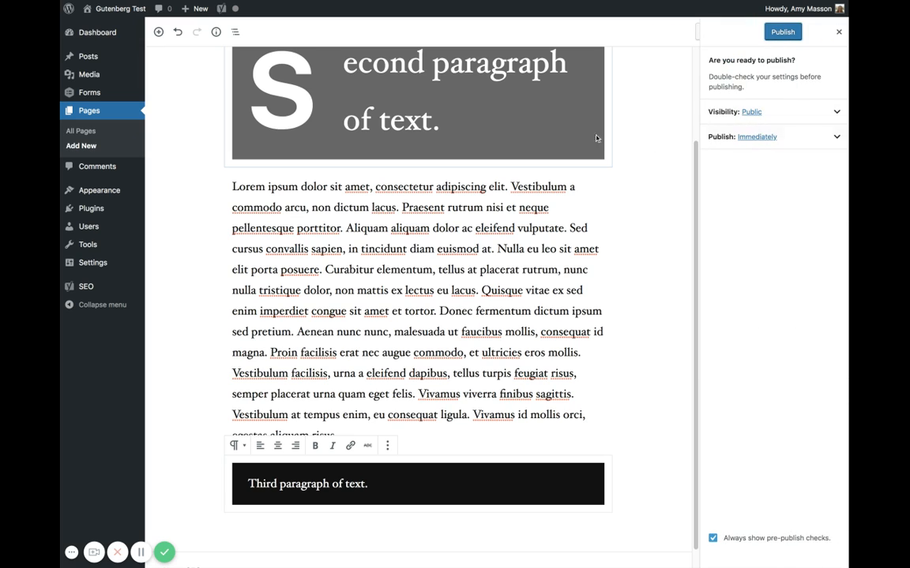
click(784, 33)
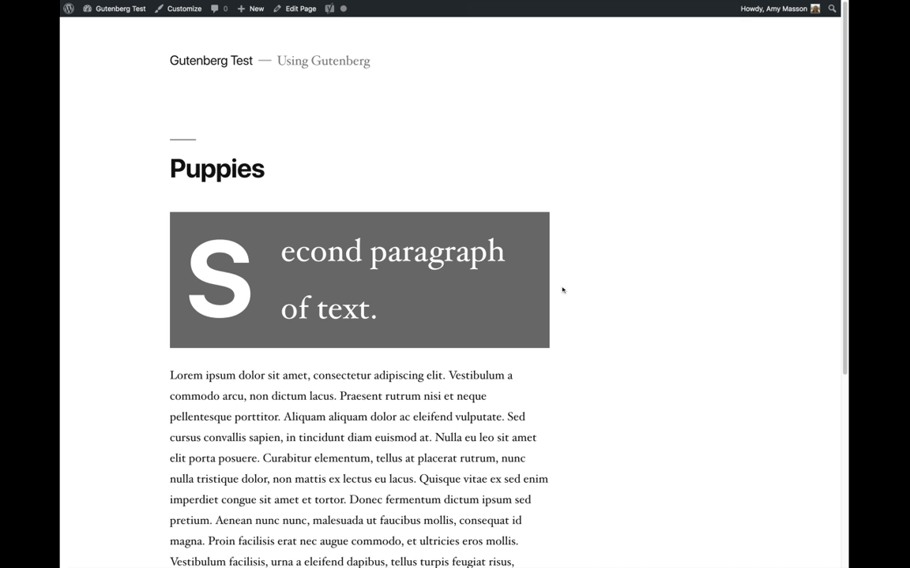
scroll(447, 354, down, 5)
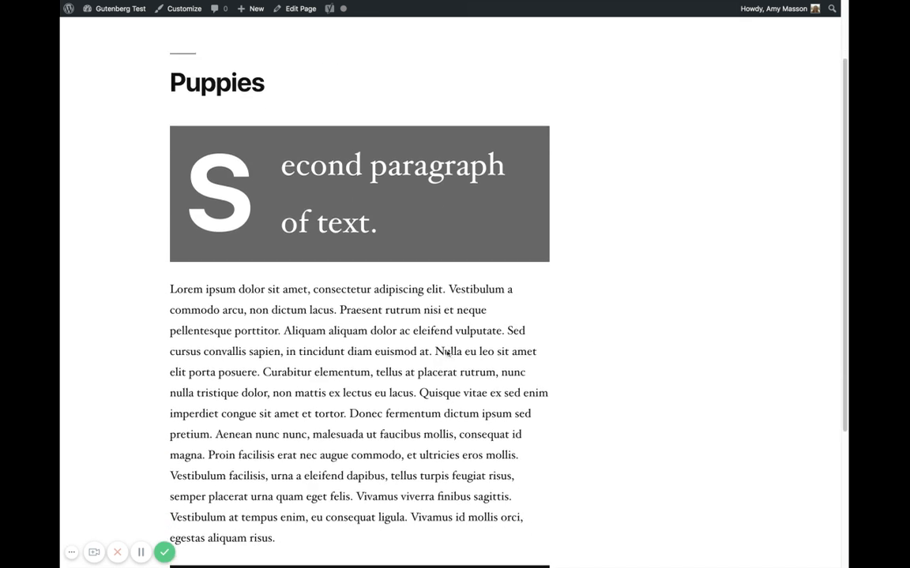
scroll(447, 354, up, 2)
scroll(591, 286, up, 3)
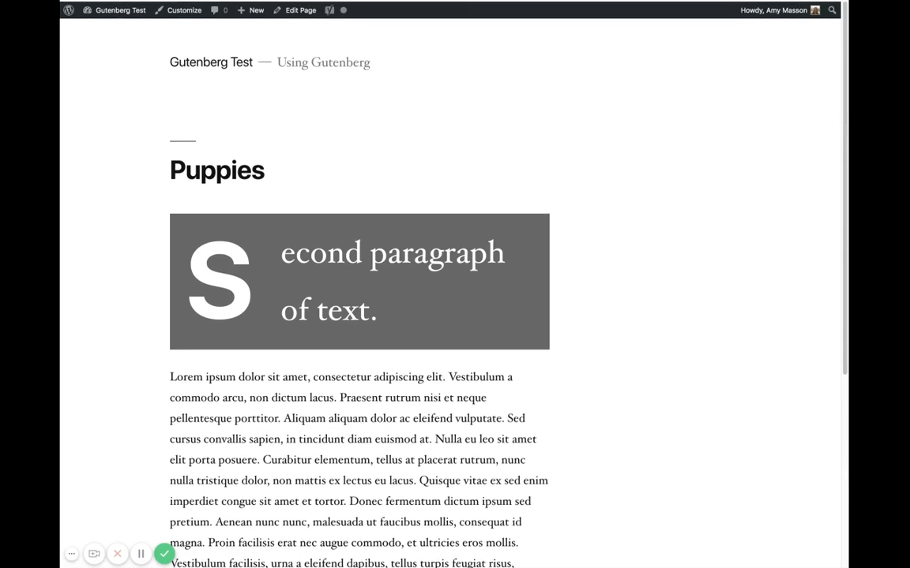
scroll(265, 443, down, 5)
Reopen the Puppies page for editing and add an image block with puppies.jpeg from the media library
click(178, 441)
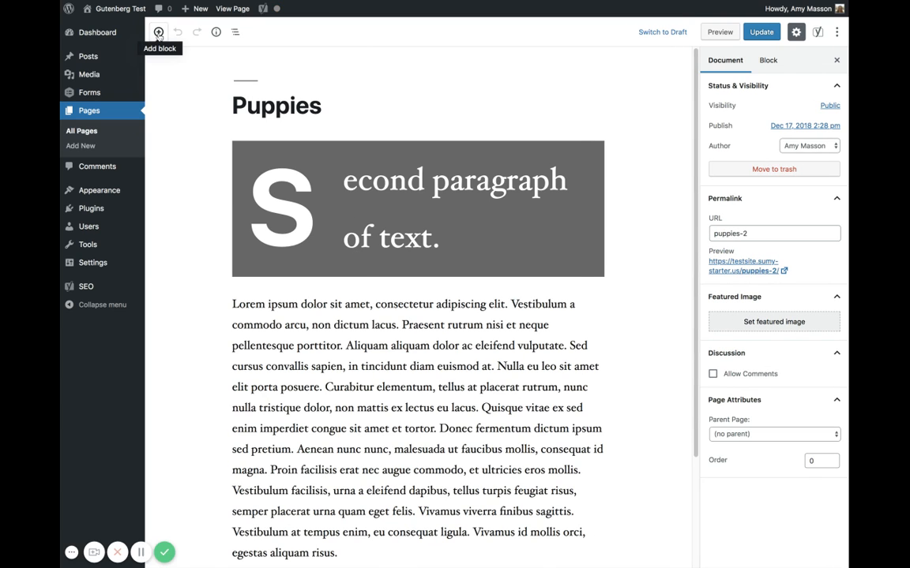
click(158, 33)
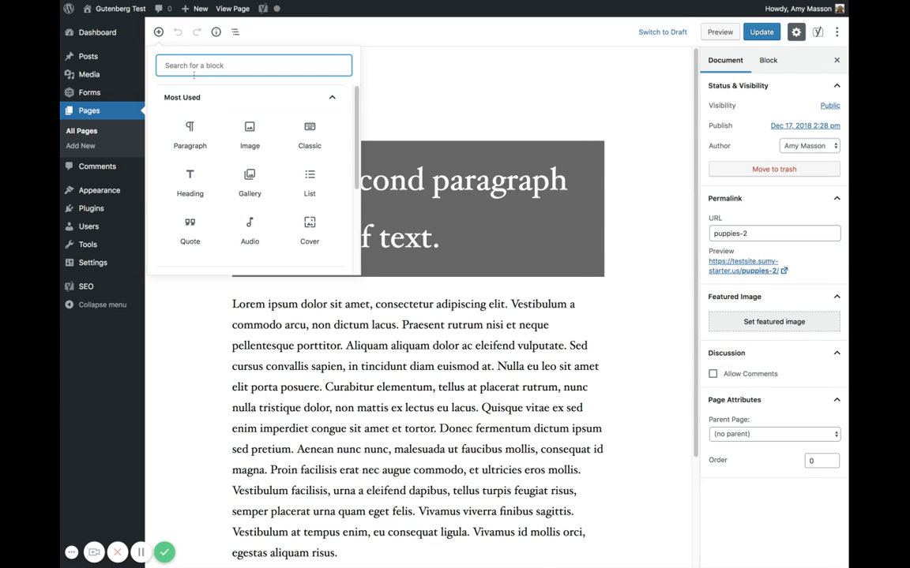
click(251, 138)
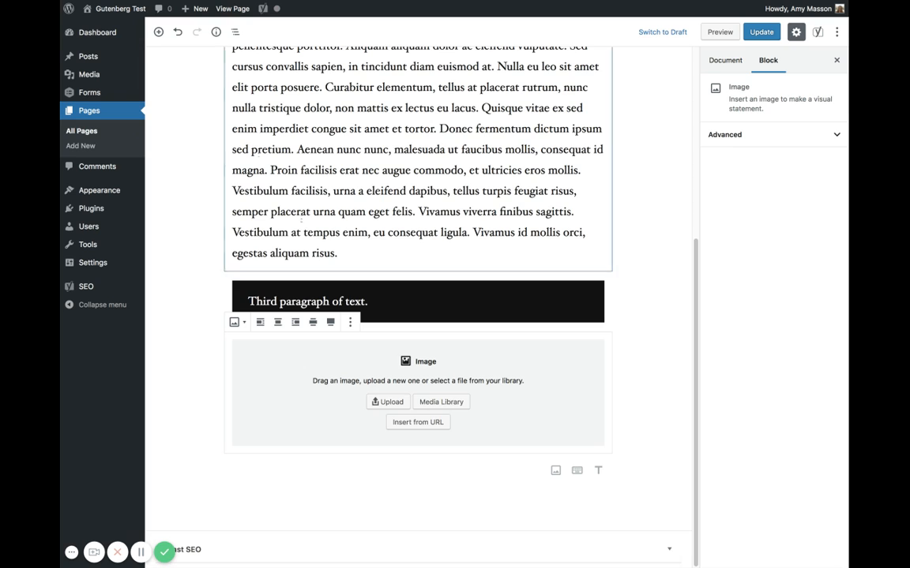
click(444, 401)
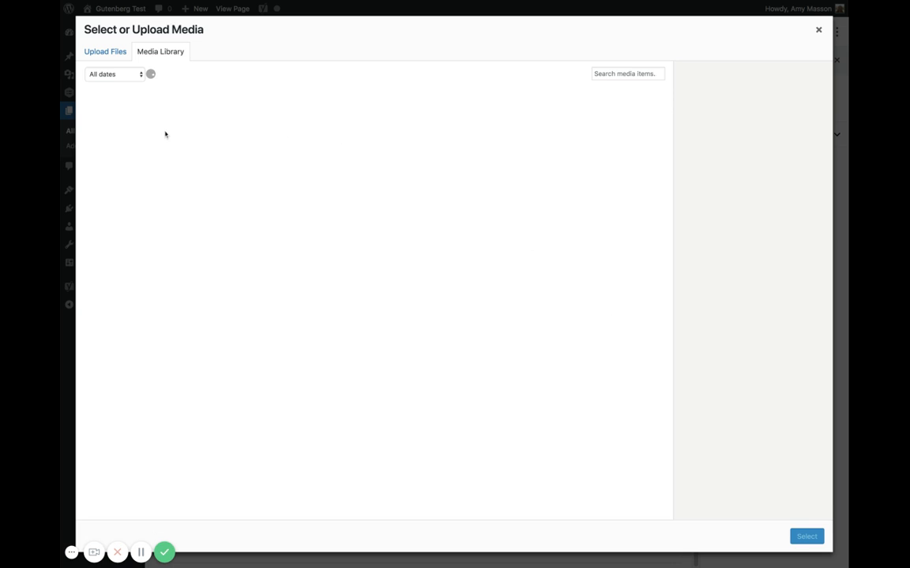
click(115, 118)
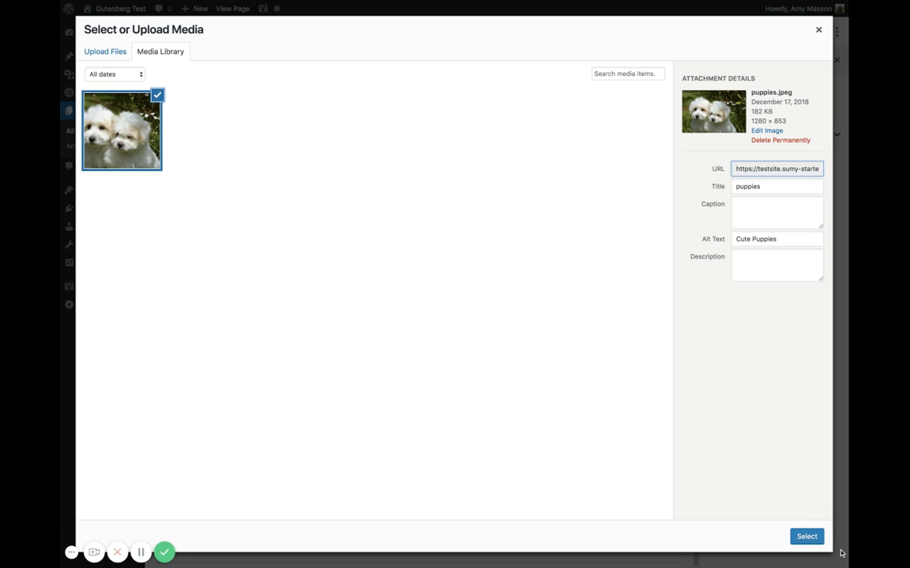
click(814, 537)
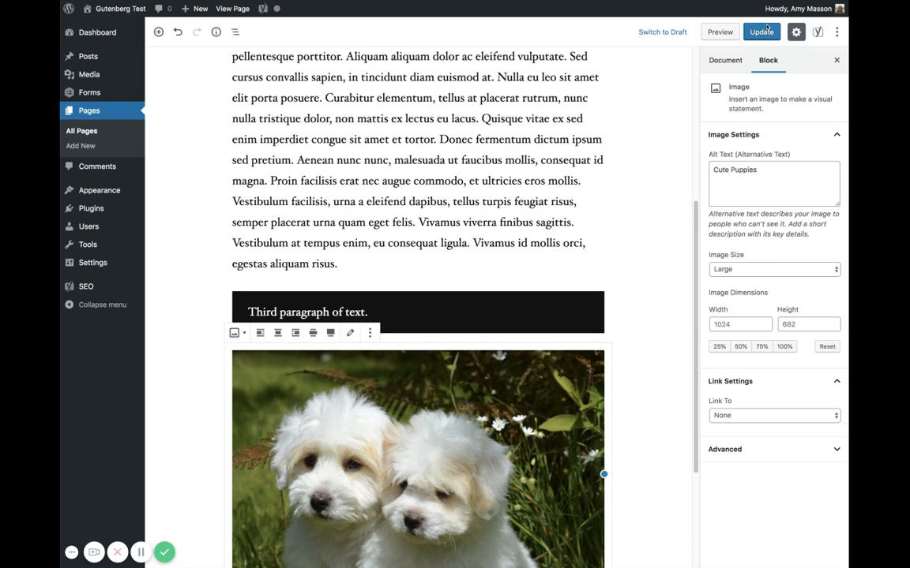
Update the page and review the live version down to the puppies image
click(764, 30)
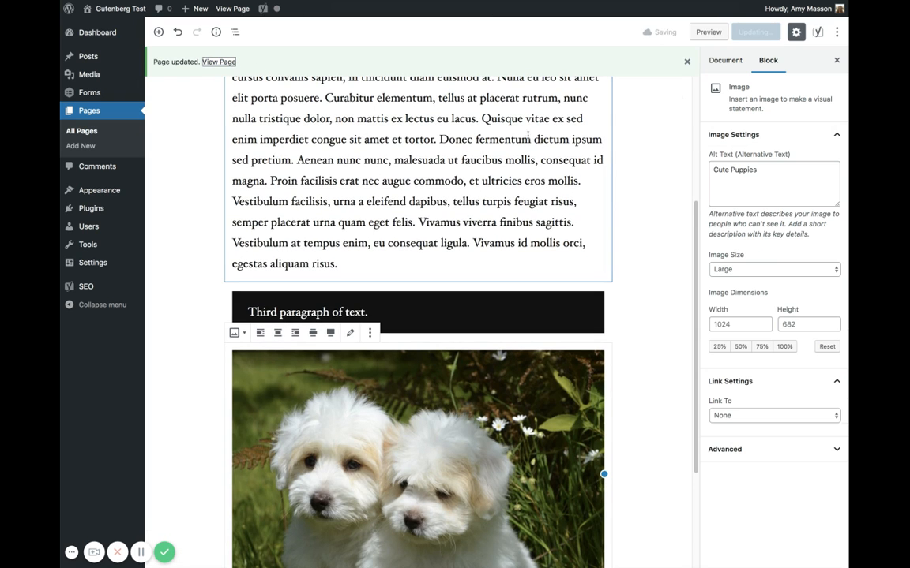
key(Return)
scroll(514, 249, down, 10)
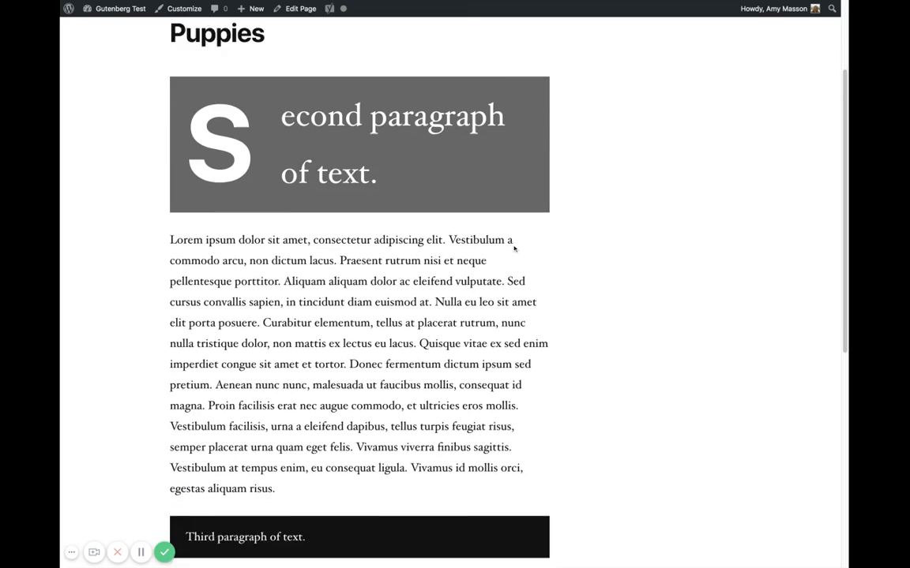
scroll(514, 249, down, 2)
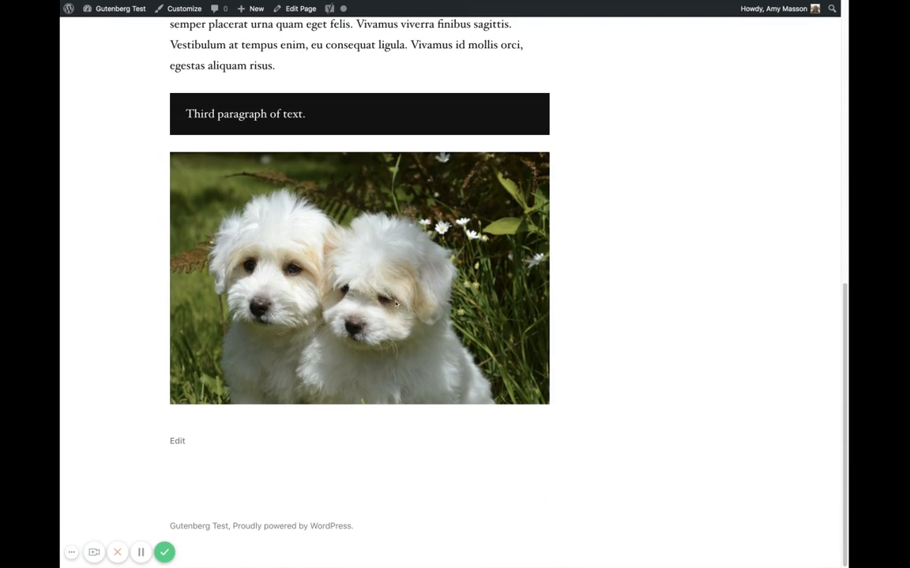
Reopen the page for editing and add an H2 heading reading "Dog Breath" below the puppies image
click(179, 441)
scroll(446, 390, up, 1)
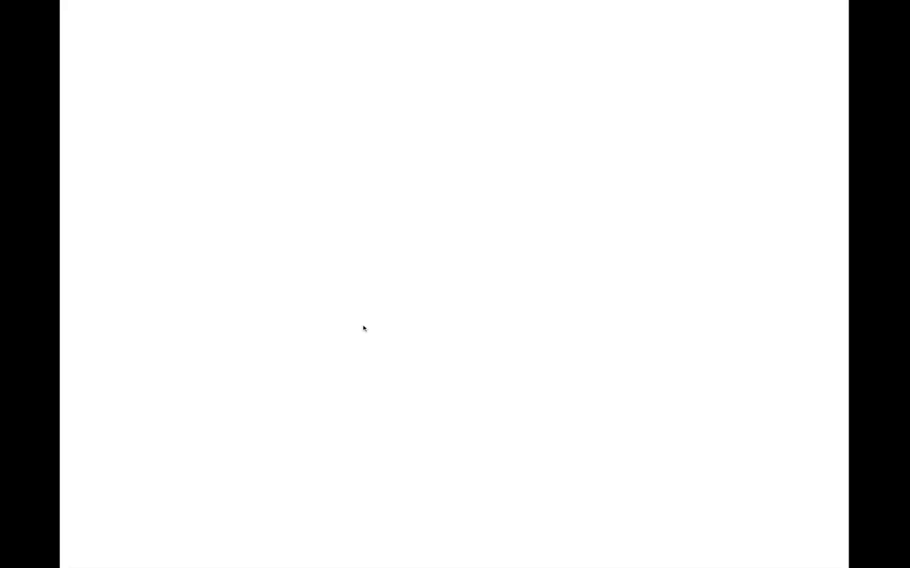
scroll(364, 328, down, 6)
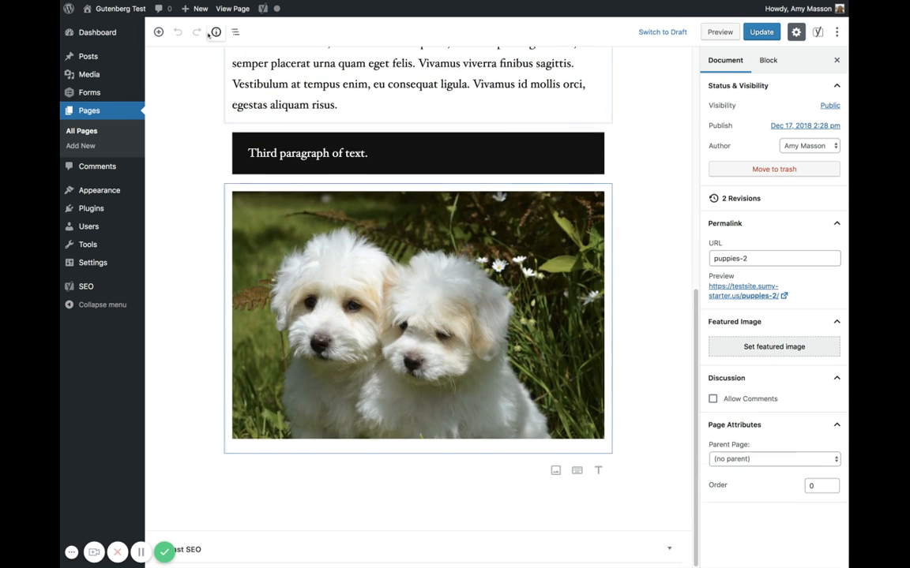
click(158, 31)
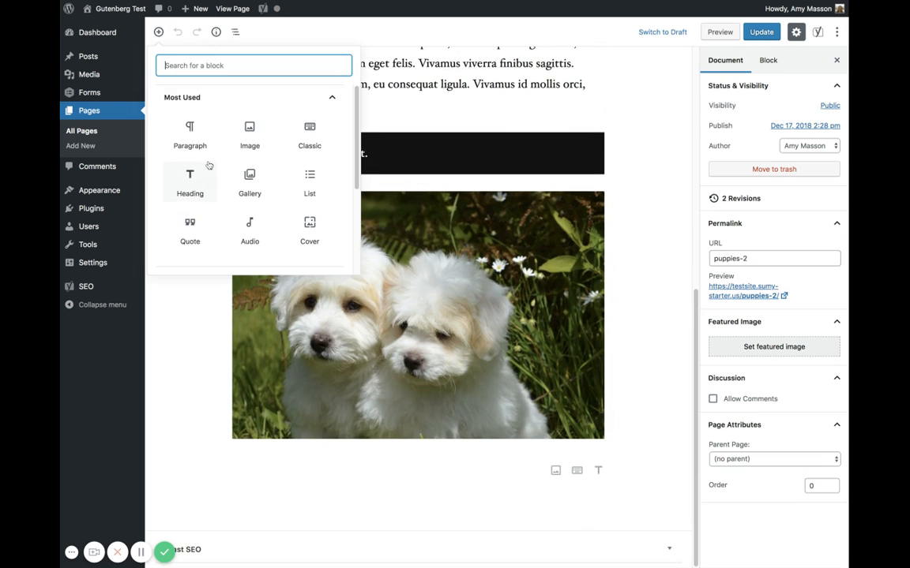
click(203, 184)
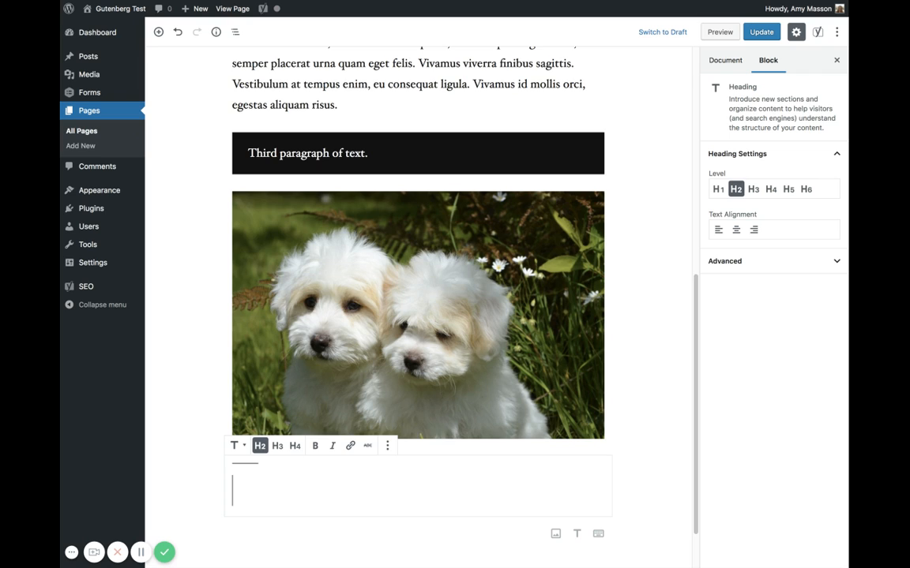
text(Dog Breath)
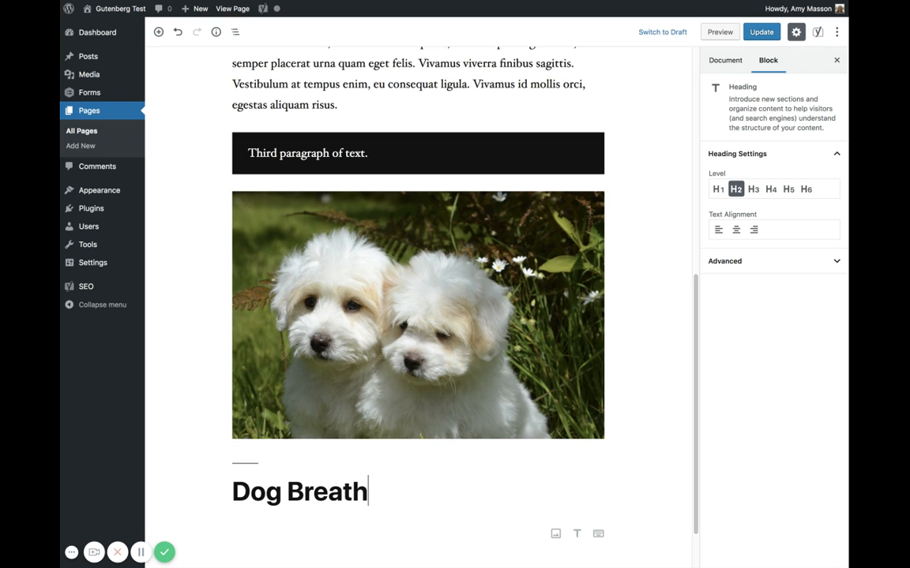
key(Return)
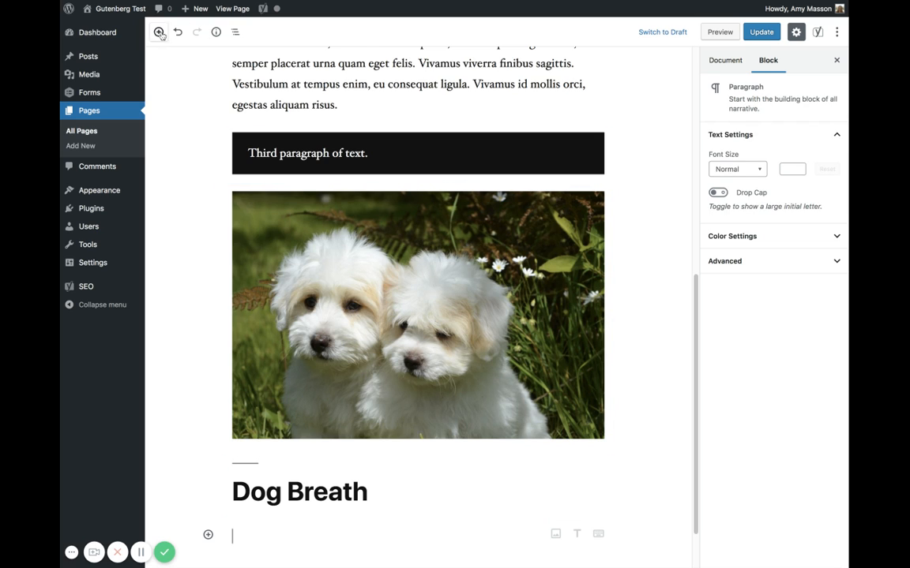
Add a bulleted list under the "Dog Breath" heading with the items "list 1", "list 2" and "list 3"
click(159, 33)
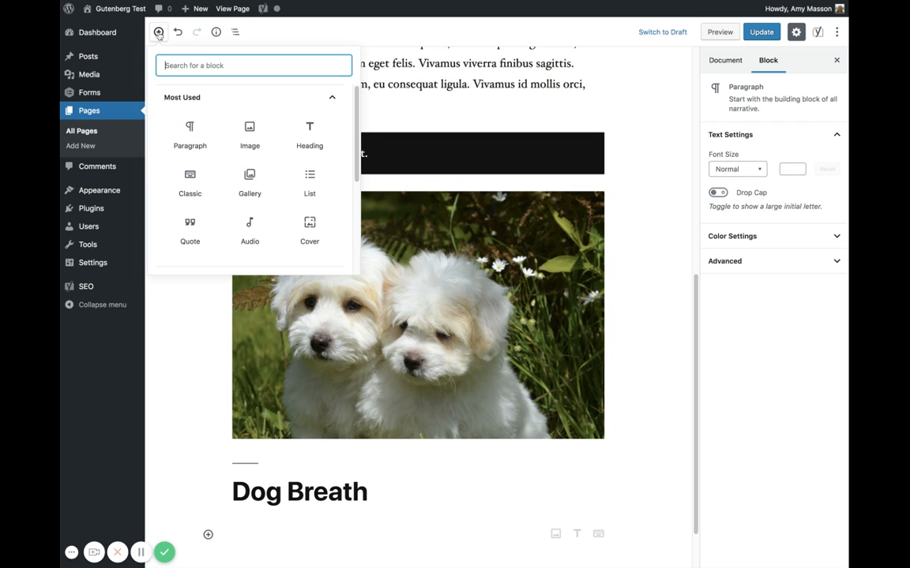
click(310, 184)
text(list 1)
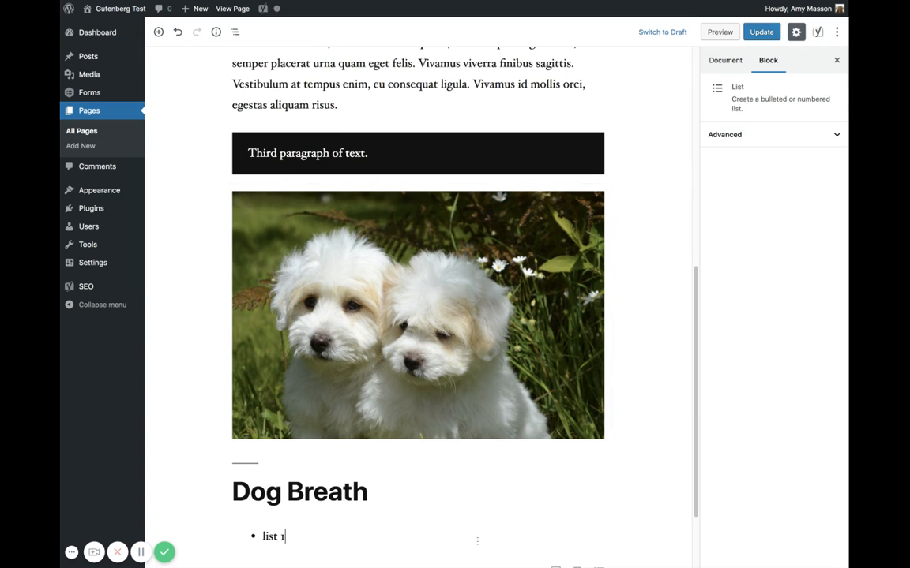
key(Return)
text(list 2)
key(Return)
text(list 3)
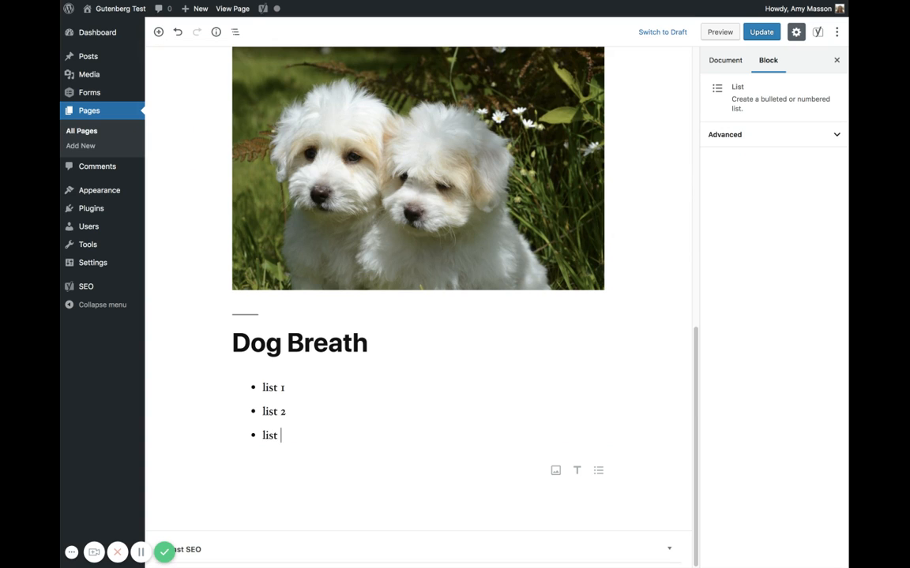
Look through the block categories and insert a Classic block from the Formatting group below the list
click(157, 32)
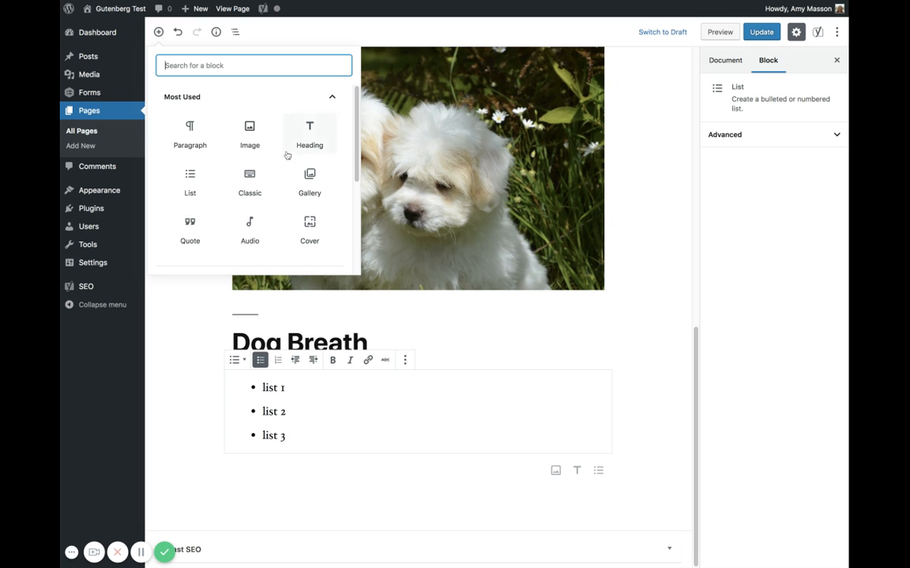
click(332, 99)
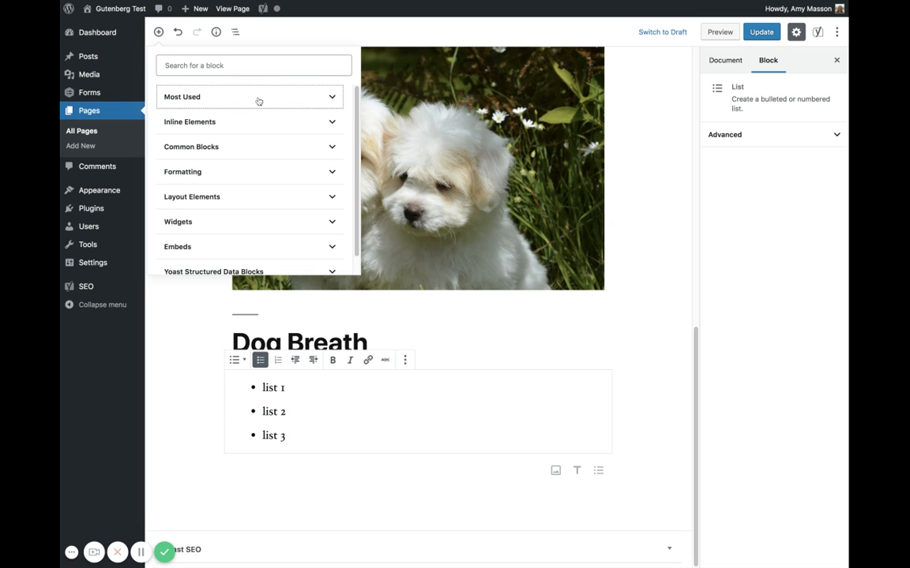
scroll(236, 172, down, 1)
scroll(236, 172, up, 1)
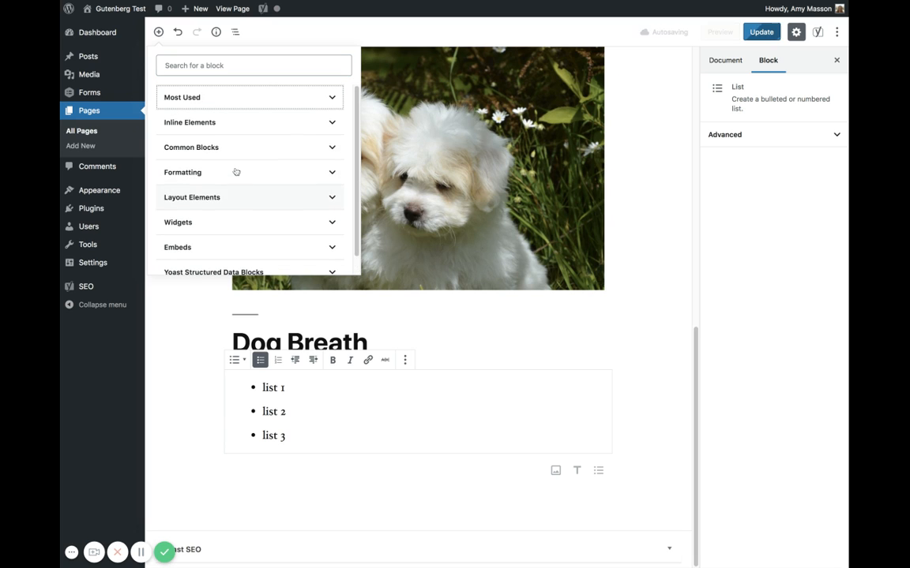
click(238, 124)
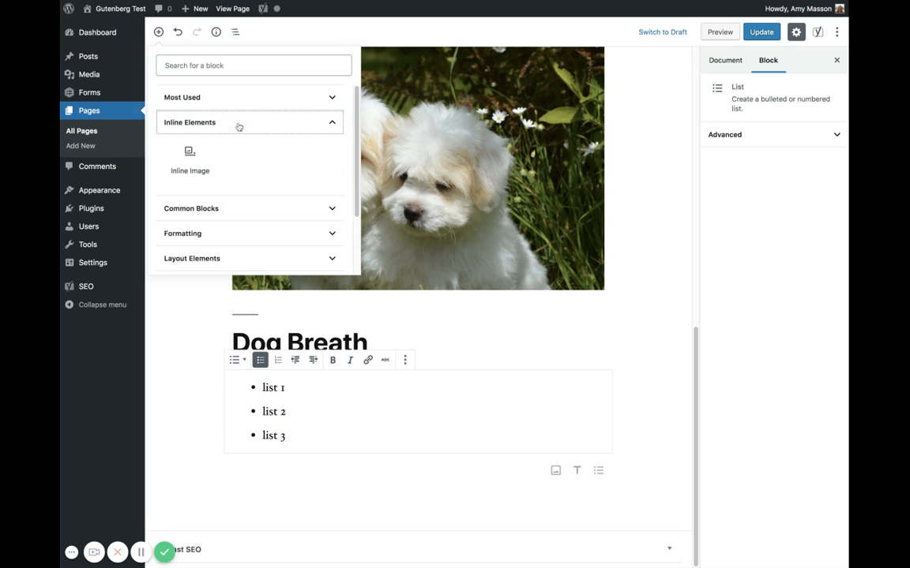
click(237, 207)
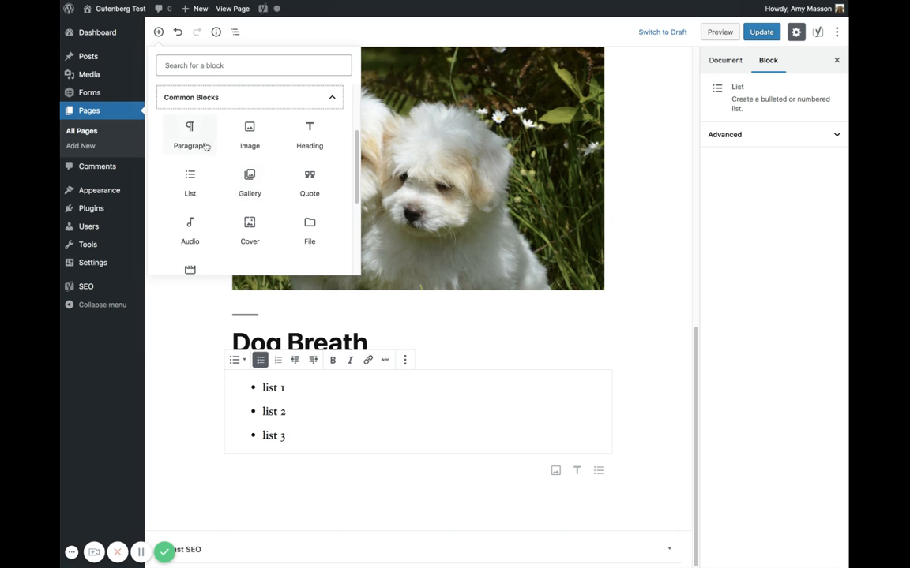
scroll(209, 158, down, 4)
click(226, 154)
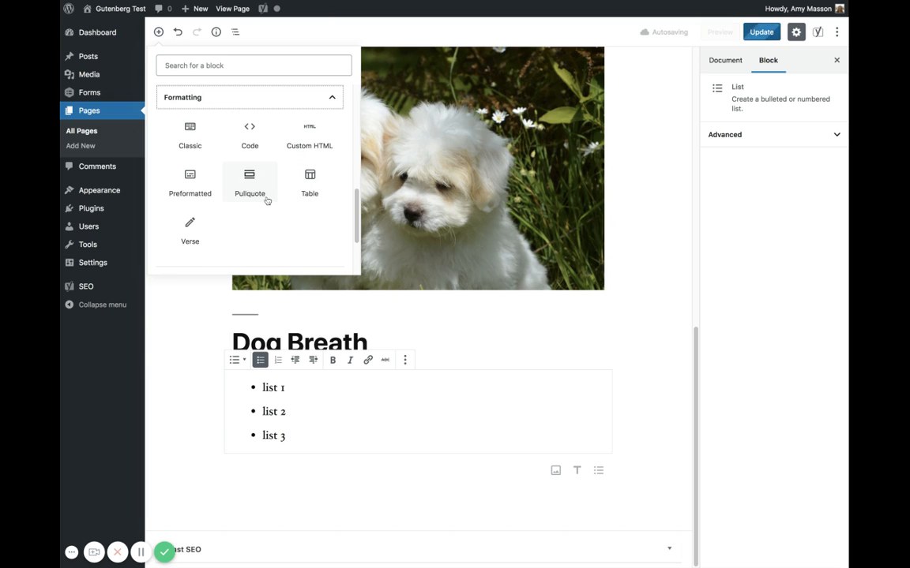
click(192, 142)
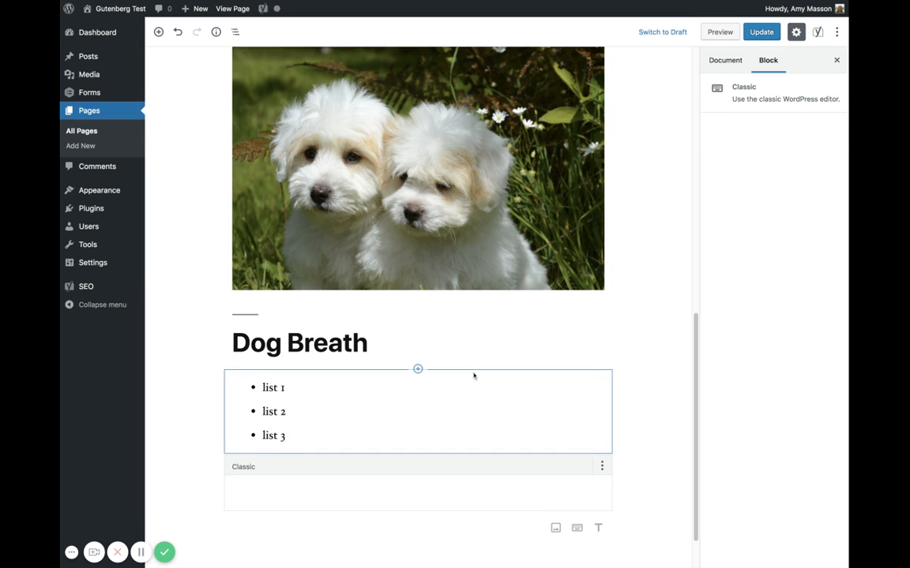
Paste the copied Lorem ipsum paragraphs into the Classic block and check them through to the end
click(323, 467)
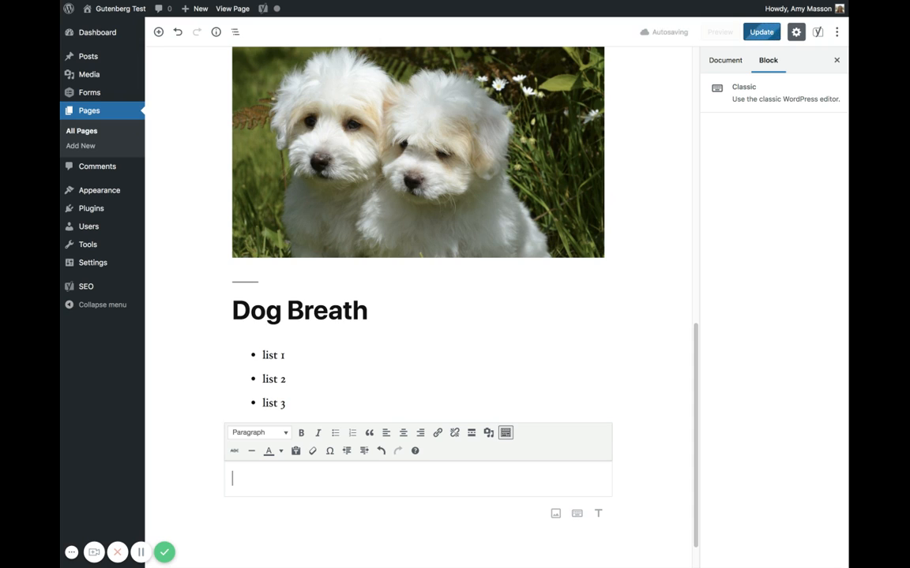
key(ctrl+v)
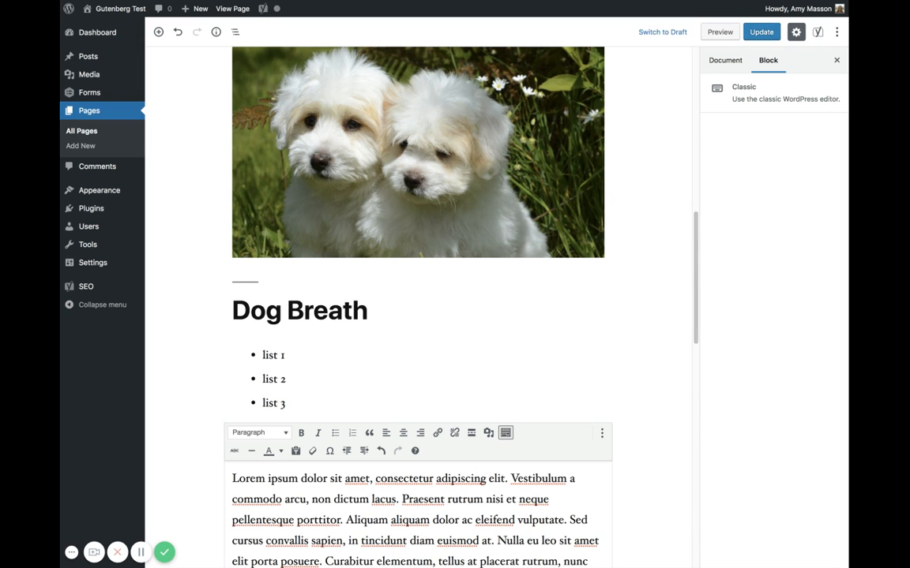
scroll(368, 442, down, 3)
scroll(368, 442, down, 10)
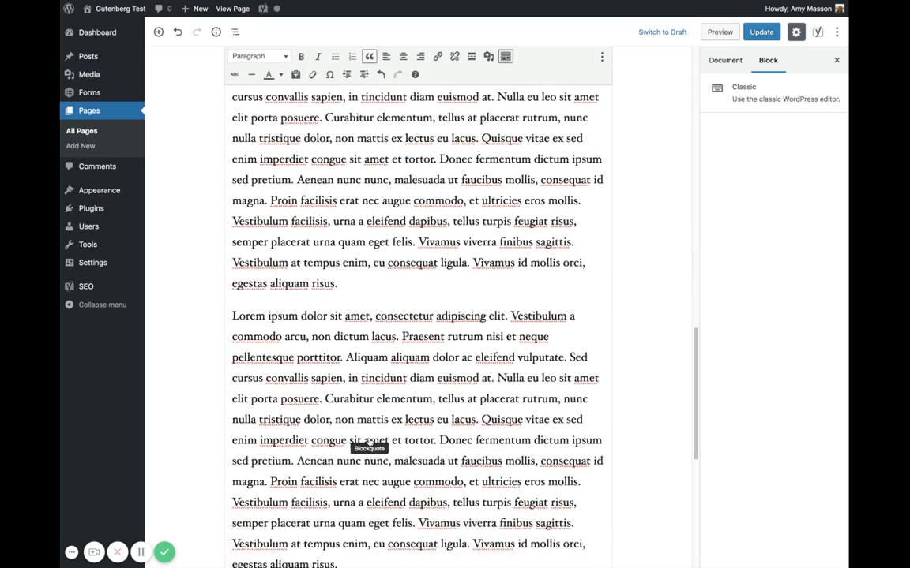
scroll(369, 442, down, 3)
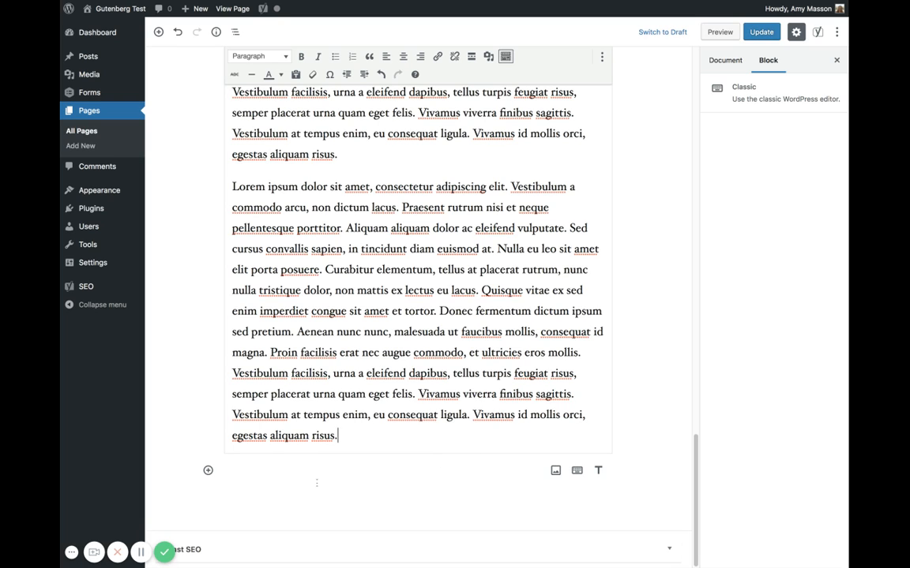
Insert a Columns layout block below the Classic block and enter "Column one text" in its first column
click(208, 470)
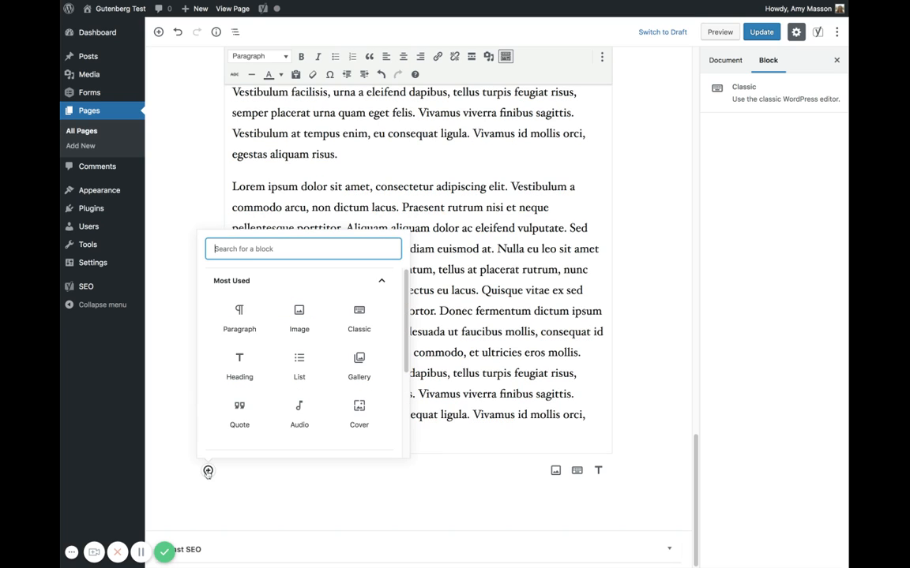
scroll(293, 406, down, 5)
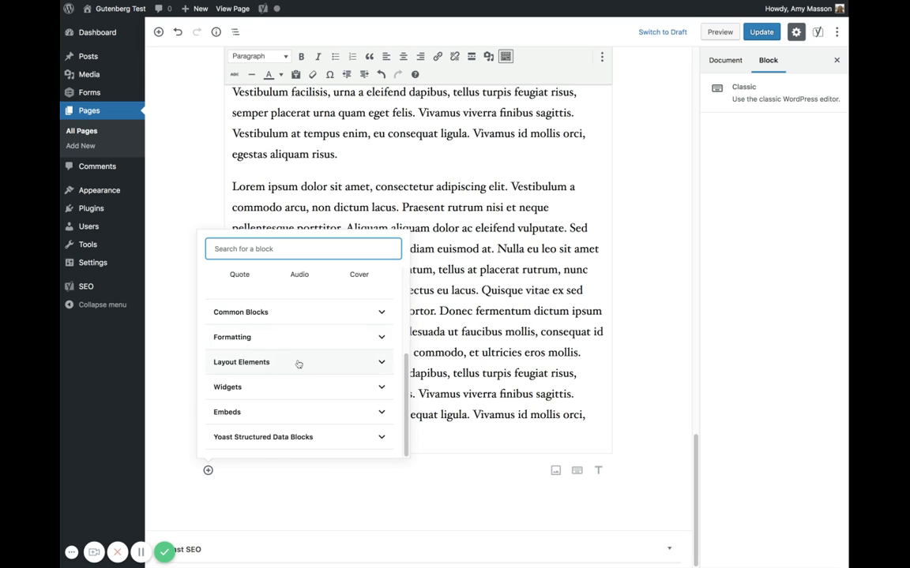
click(297, 365)
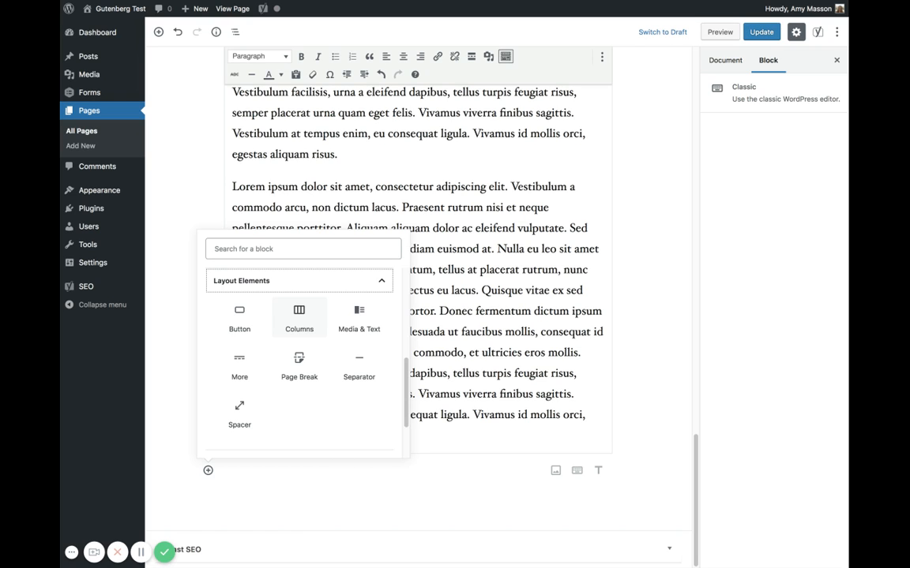
click(300, 318)
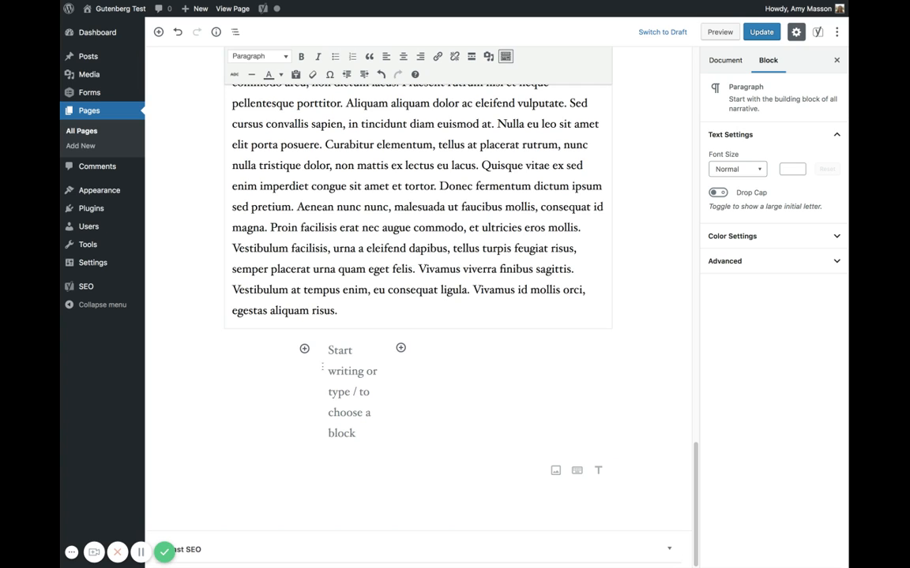
text(Colum)
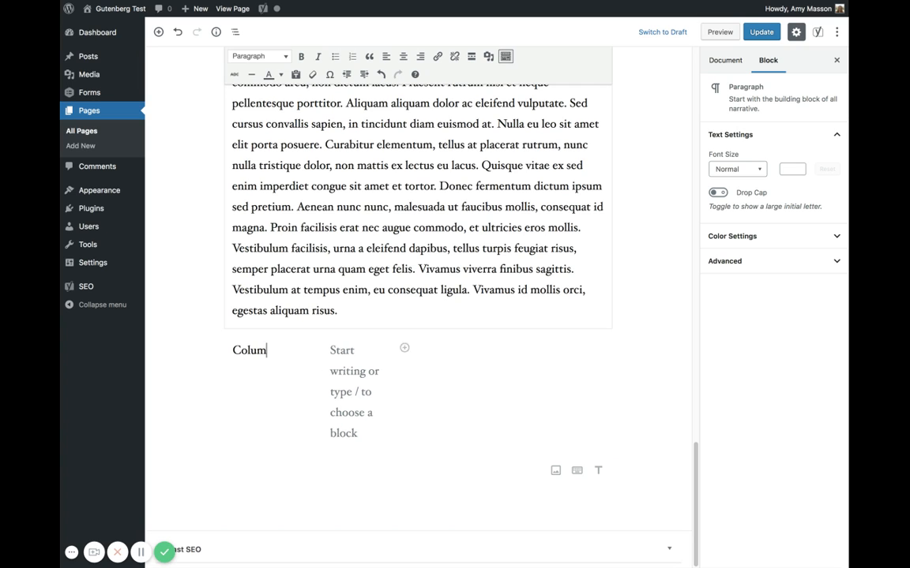
text(n one text)
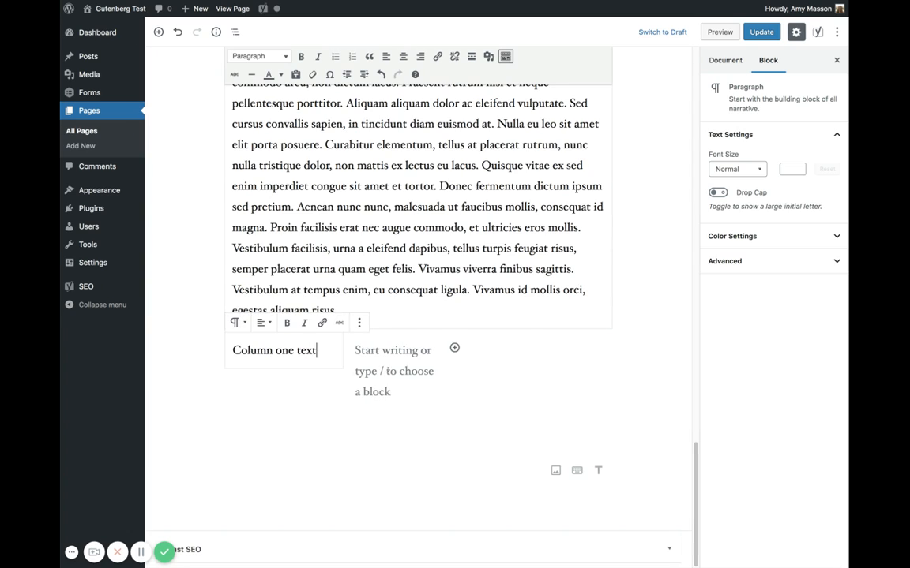
Enter "Column text for two" in the second column of the Columns block
click(387, 357)
click(426, 419)
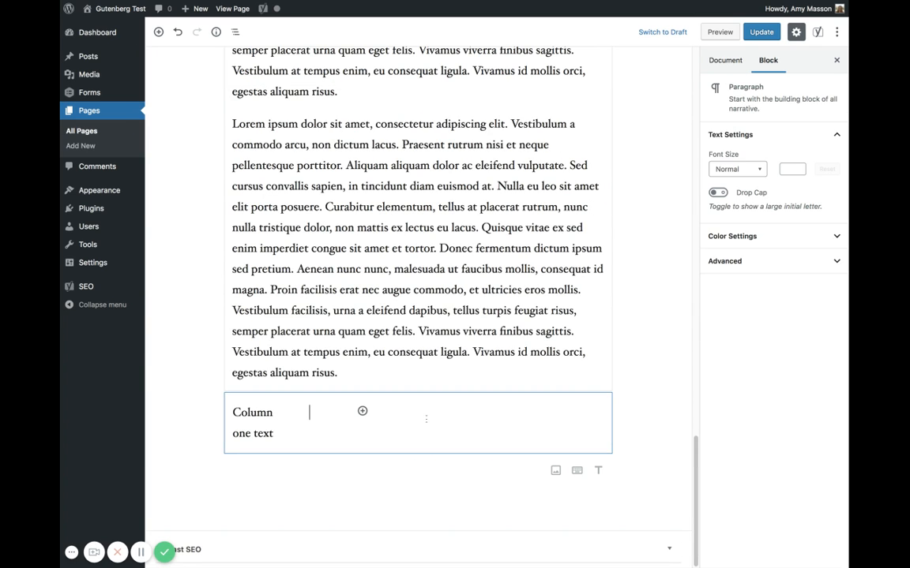
text(Columnf or)
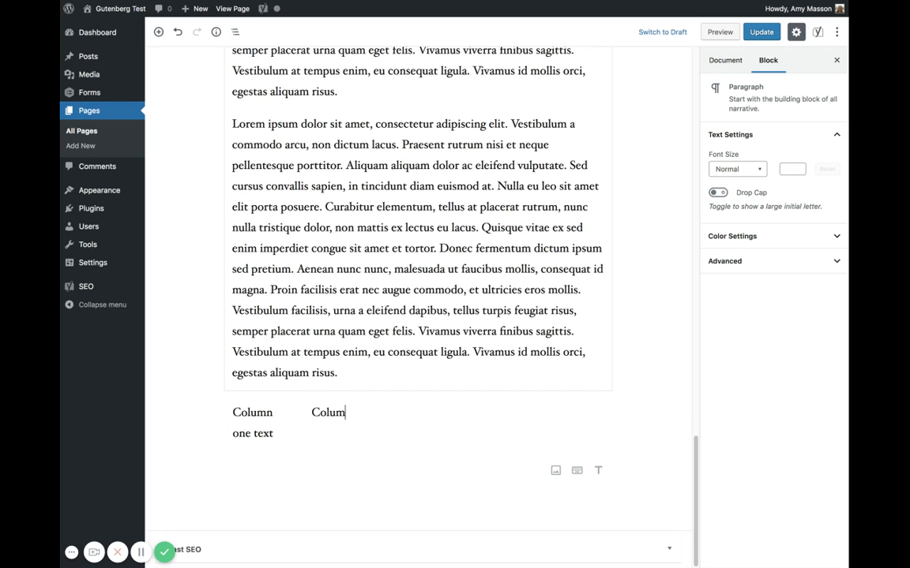
key(BackSpace)
key(BackSpace)
key(BackSpace)
key(BackSpace)
key(BackSpace)
text(t)
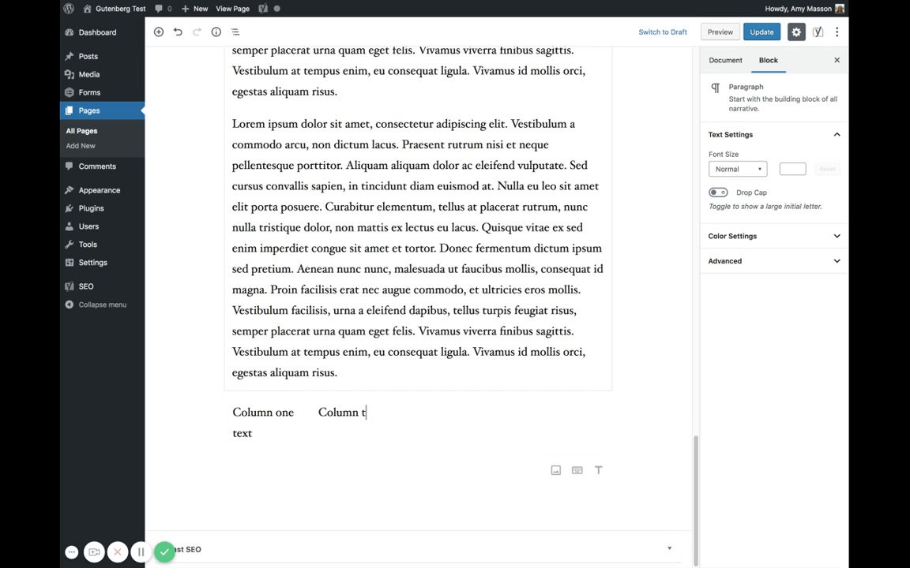
text(ext for two)
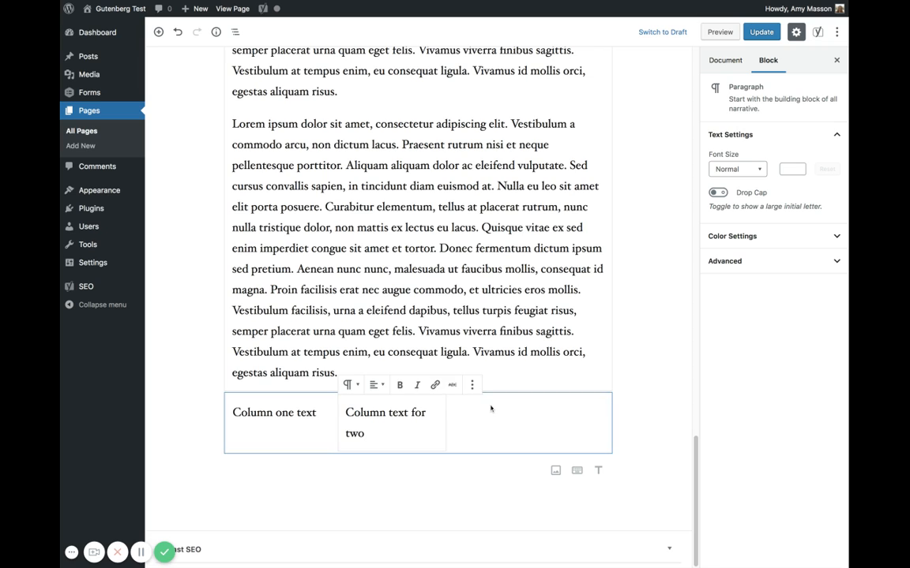
Give the second column's paragraph a custom pinkish-purple background colour, #ca8ebb
click(294, 441)
click(382, 434)
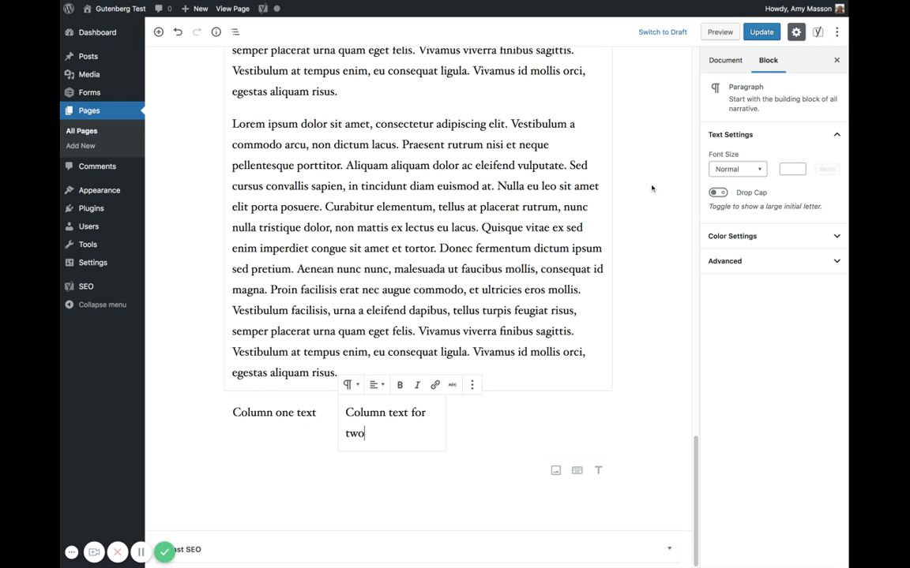
click(798, 241)
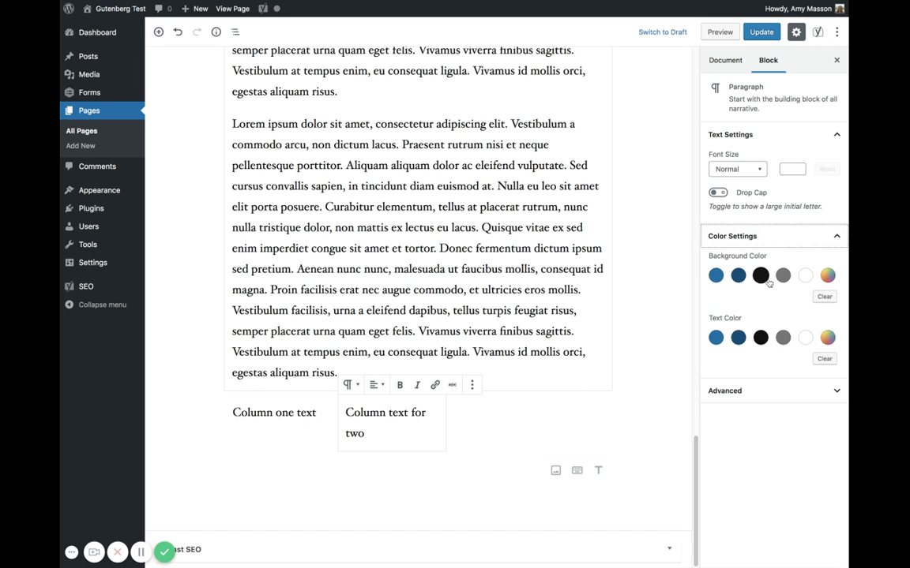
click(832, 275)
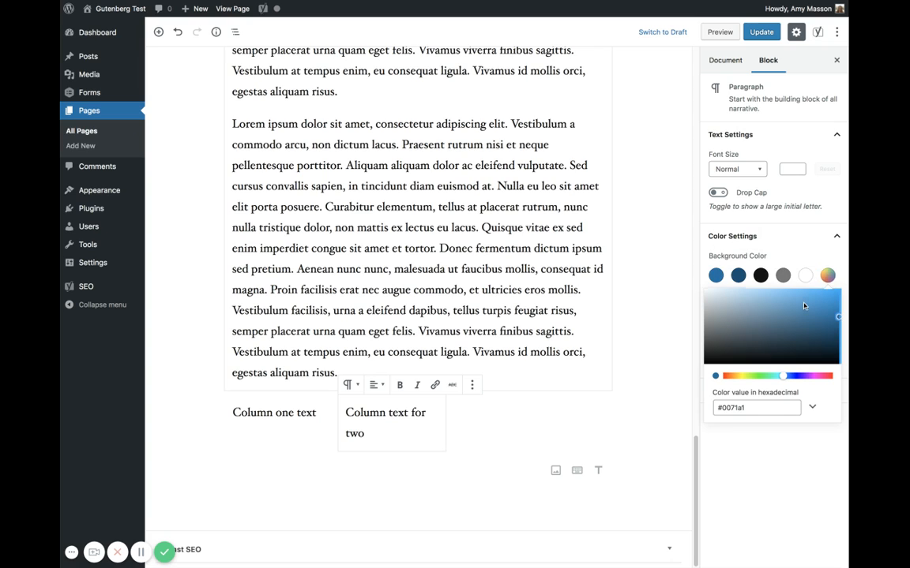
click(818, 374)
click(750, 311)
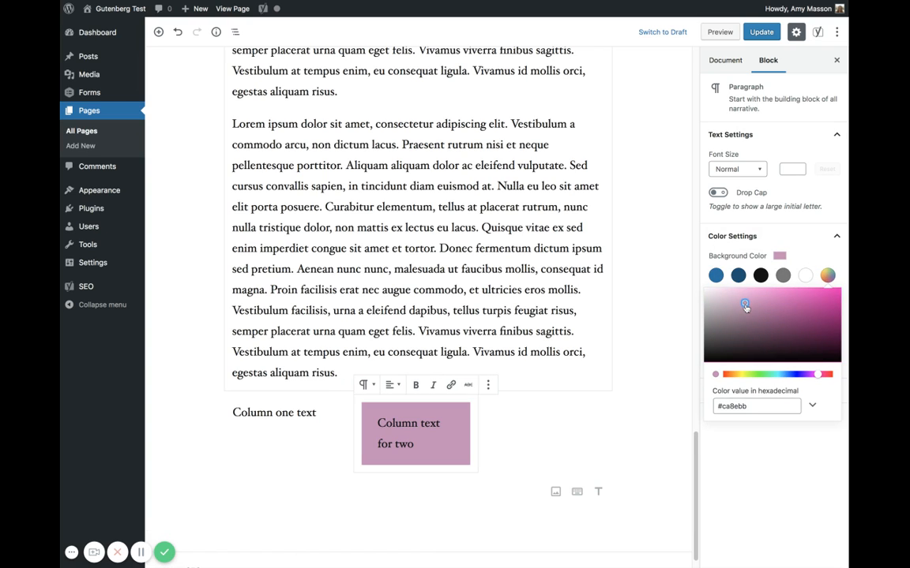
Give the "Column one text" paragraph a custom light blue background colour, #89c0d7
click(280, 412)
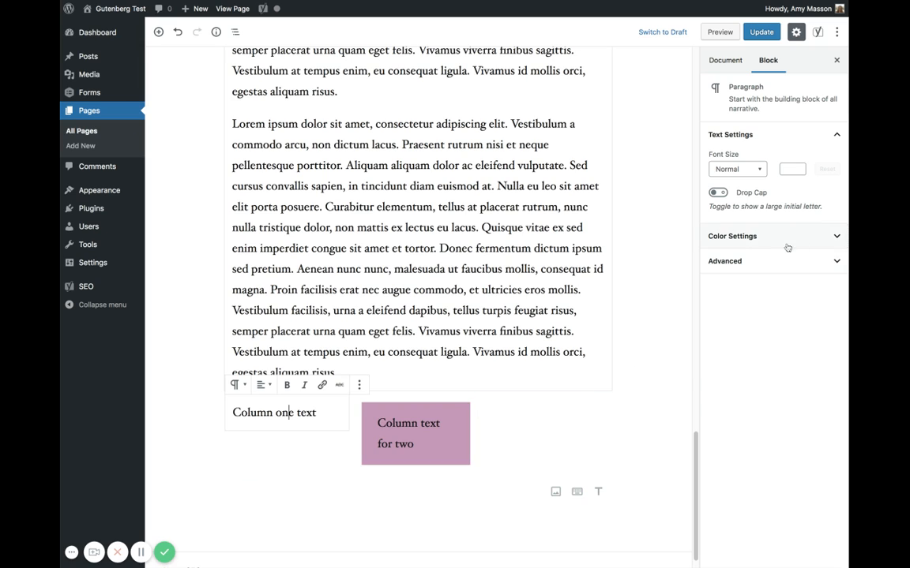
click(710, 231)
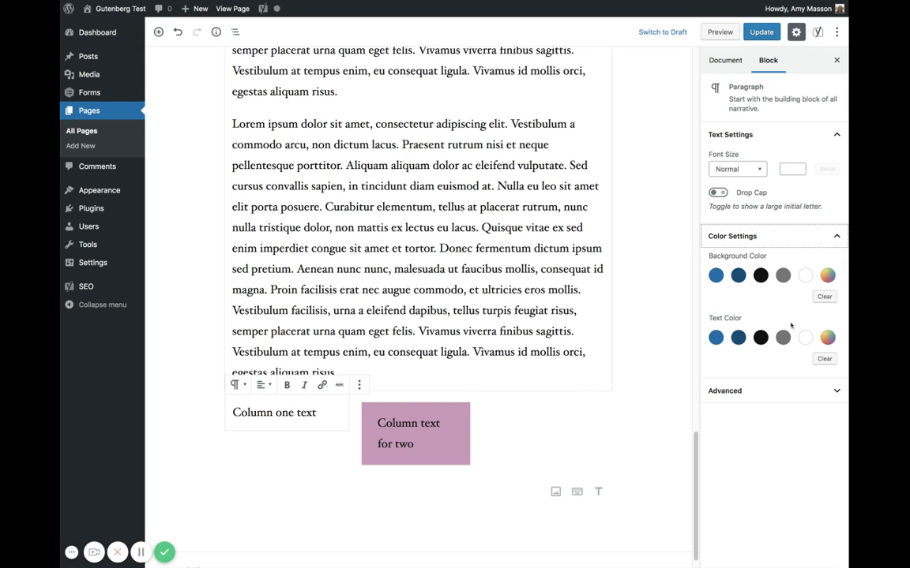
click(827, 274)
click(752, 300)
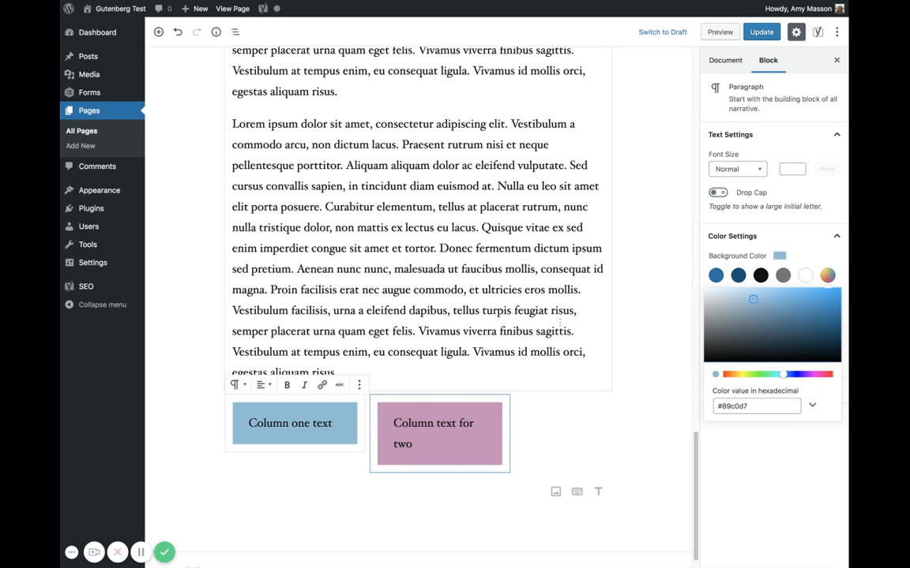
Update the page, then view the published version and check it through to the two coloured columns
click(754, 34)
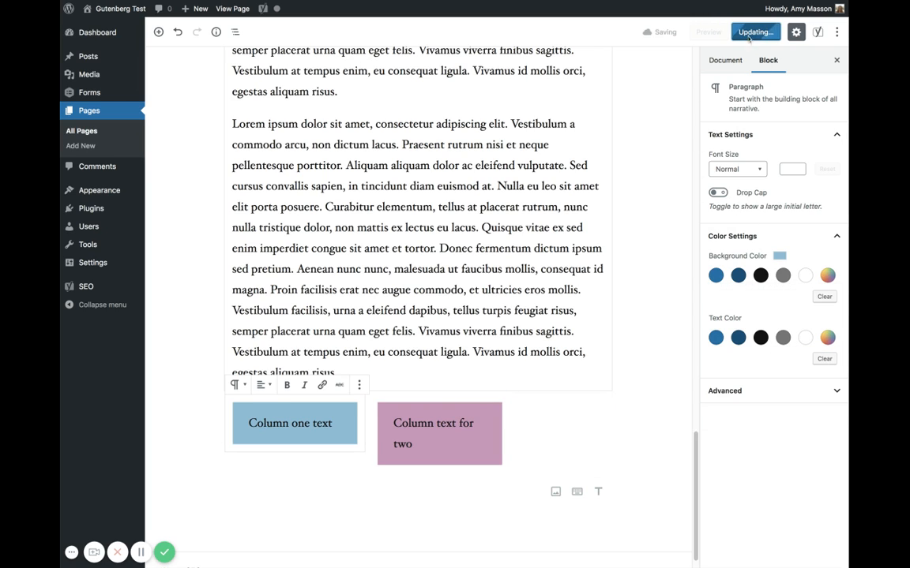
scroll(300, 124, up, 20)
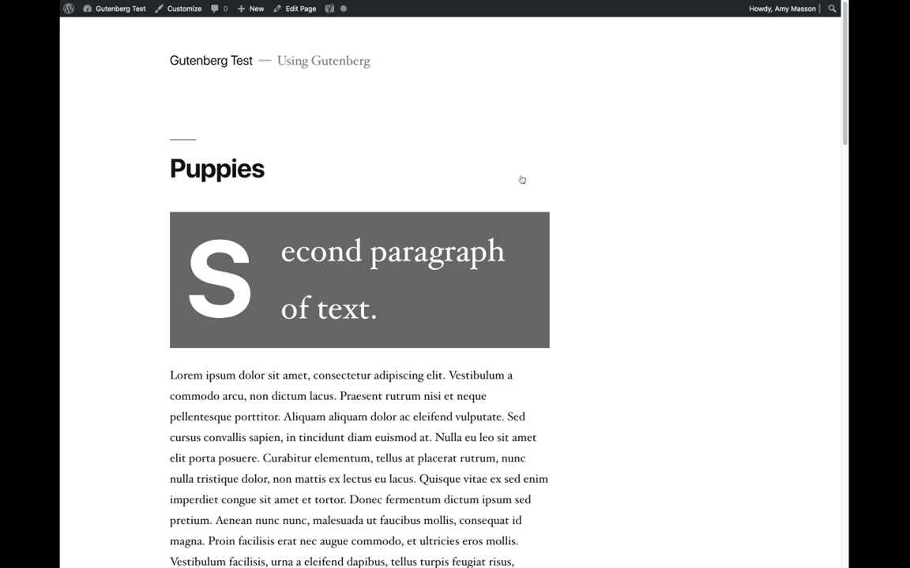
scroll(521, 179, down, 5)
scroll(419, 165, down, 10)
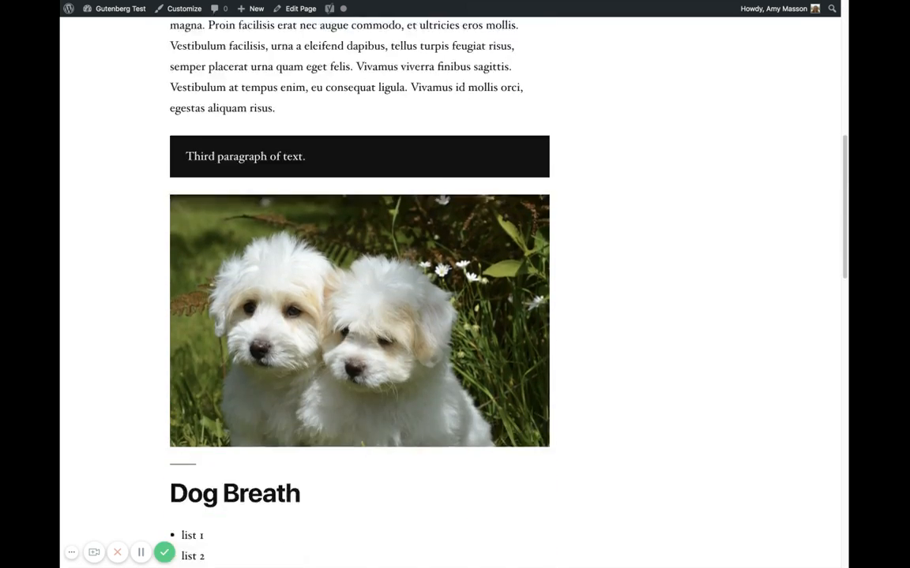
scroll(418, 165, down, 12)
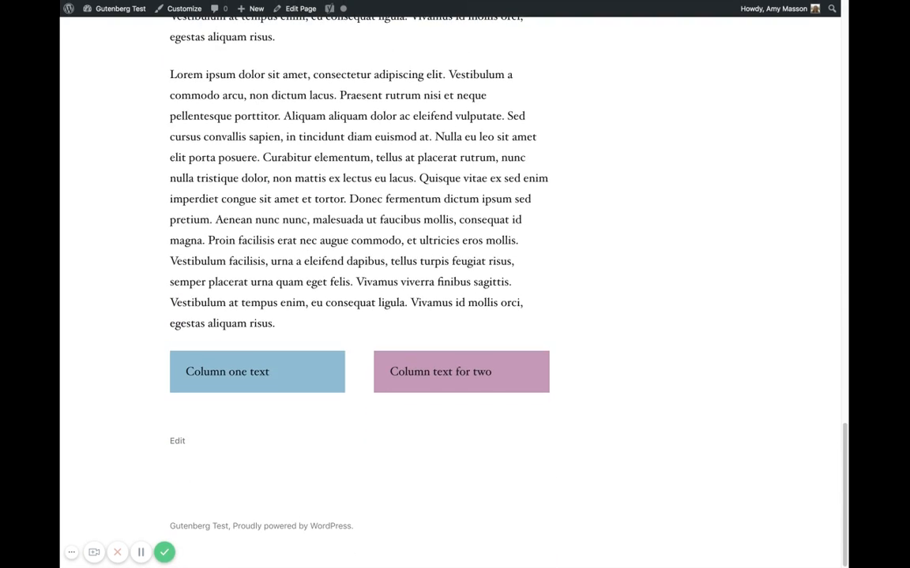
Reopen the Puppies page for editing and go to the Columns block at the end of the content
click(304, 7)
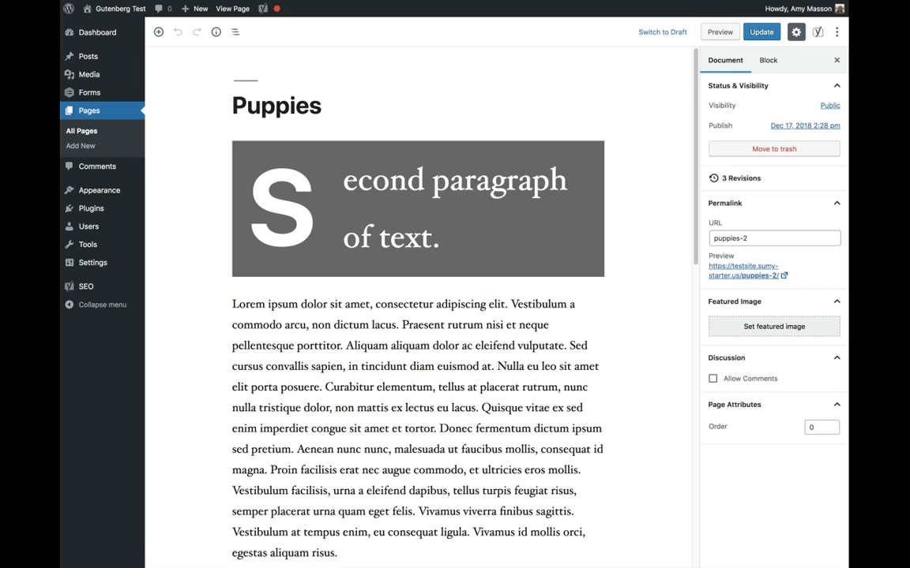
scroll(418, 316, down, 5)
scroll(417, 316, down, 15)
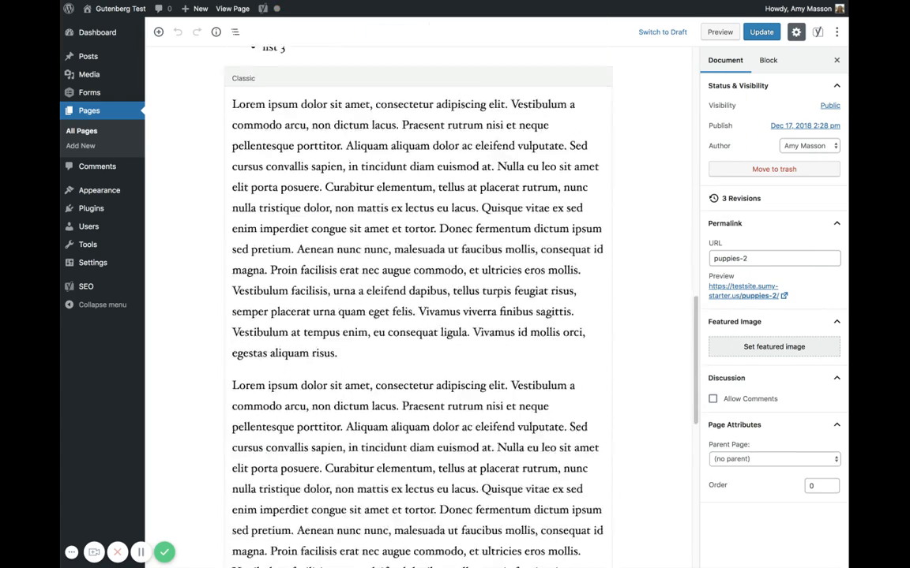
scroll(417, 316, down, 5)
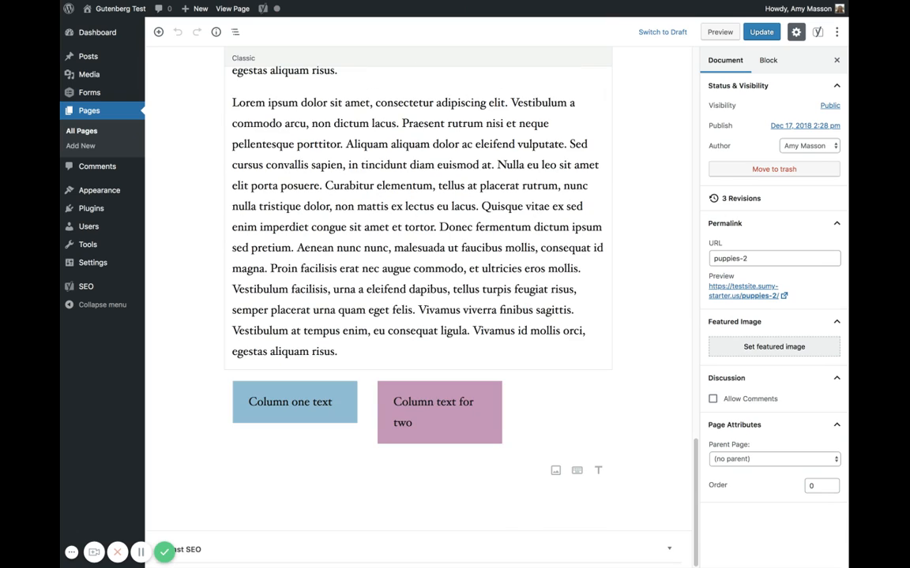